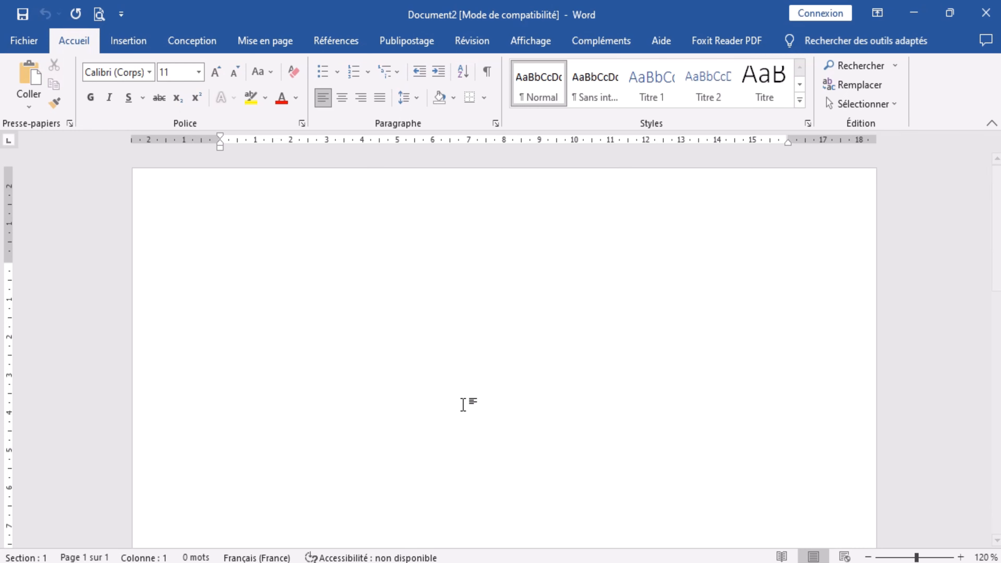
Generate placeholder text in the blank document with the formula =lorem(20,20).
{"action": "type", "text": "=lorem(20,20"}
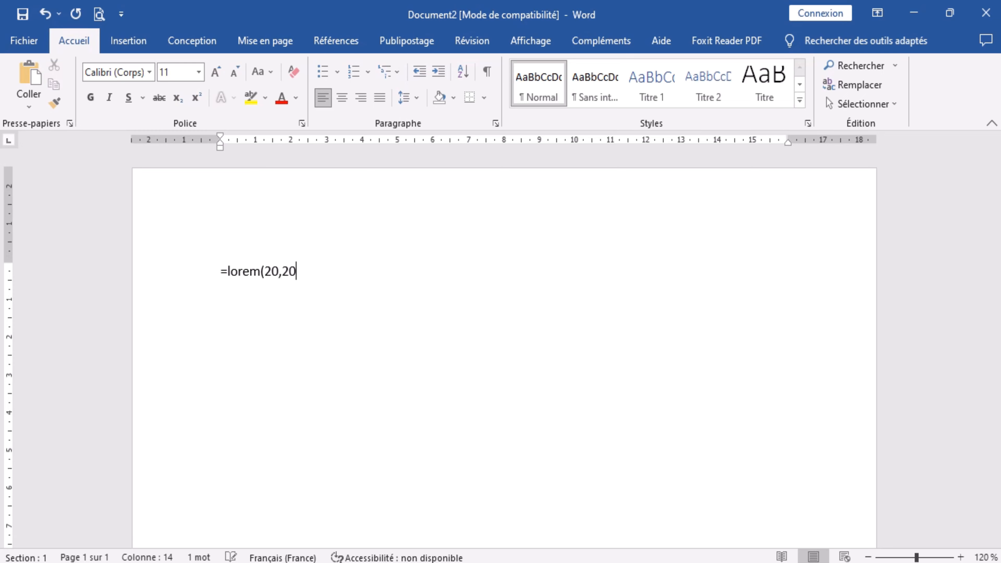
{"action": "key", "text": "Return"}
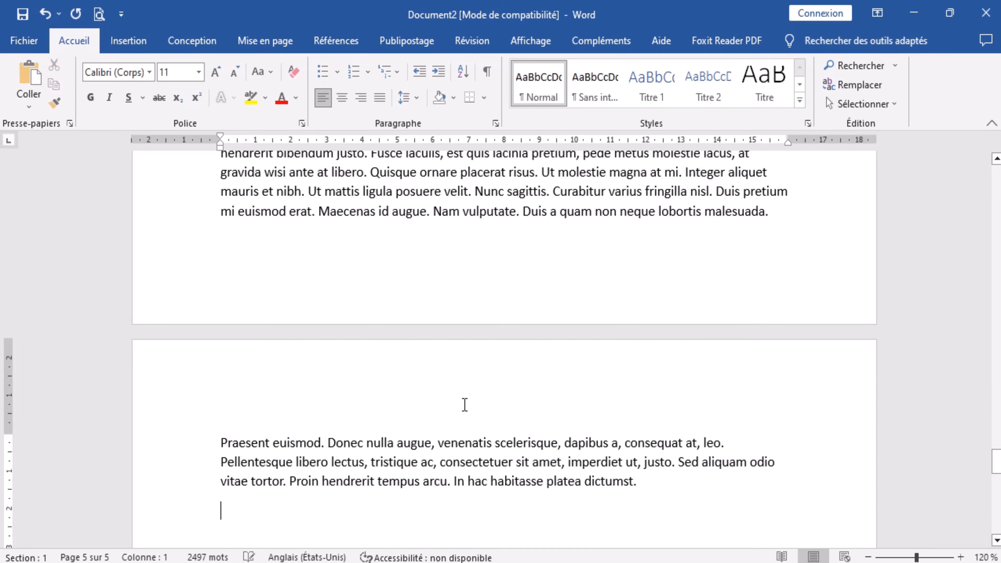
{"action": "scroll", "coordinate": [464, 405], "scroll_direction": "up", "scroll_amount": 15}
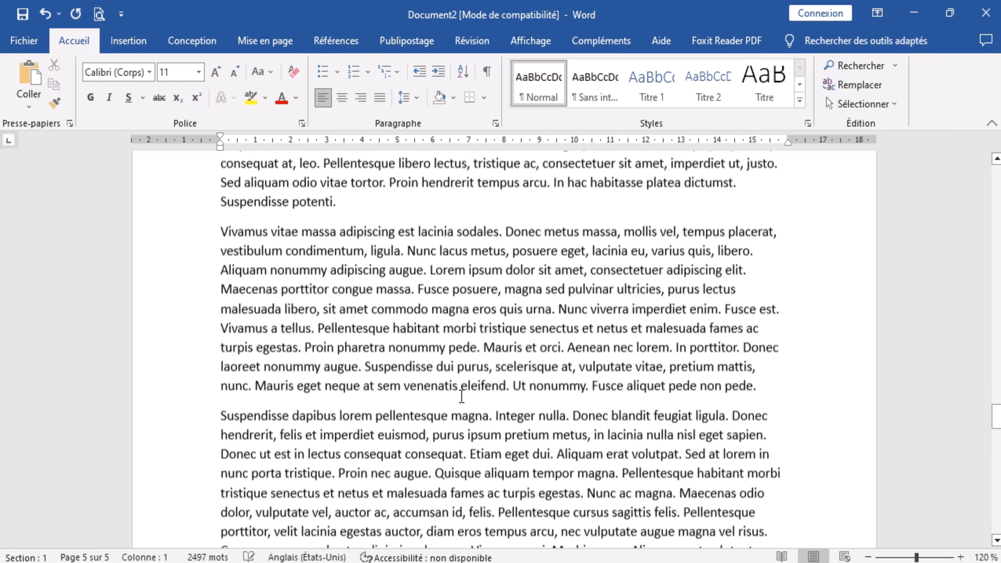
{"action": "scroll", "coordinate": [474, 392], "scroll_direction": "up", "scroll_amount": 2}
Justify all of the document's text.
{"action": "left_click", "coordinate": [528, 323]}
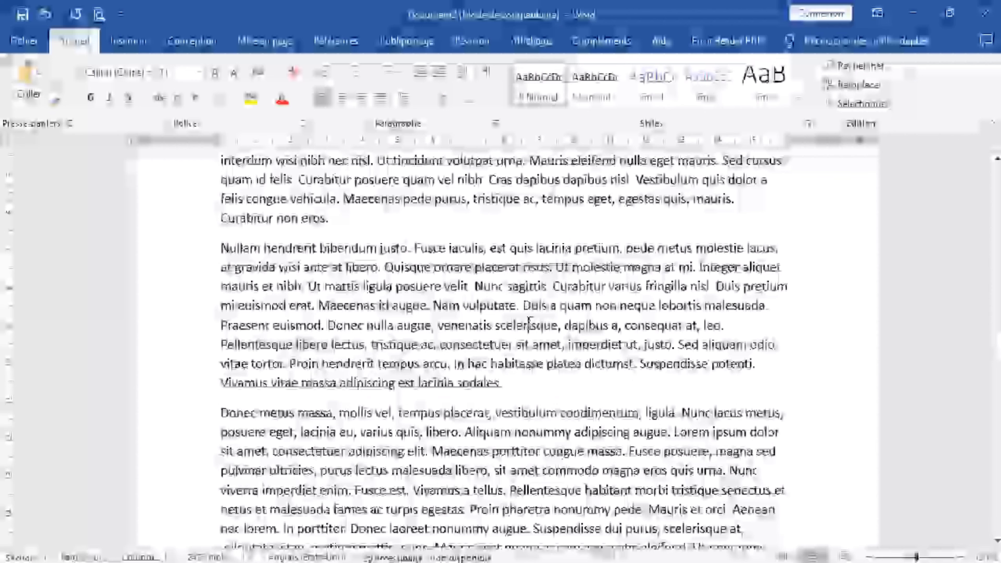
{"action": "key", "text": "ctrl+a"}
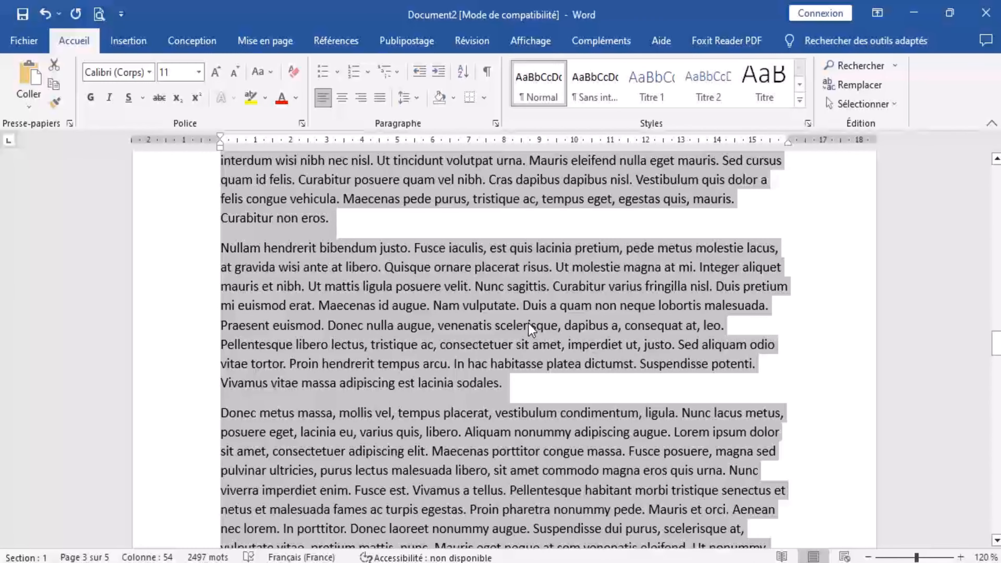
{"action": "left_click", "coordinate": [380, 98]}
{"action": "left_click", "coordinate": [504, 323]}
Look through the justified paragraphs across the pages to check the layout of the text.
{"action": "scroll", "coordinate": [558, 350], "scroll_direction": "up", "scroll_amount": 2}
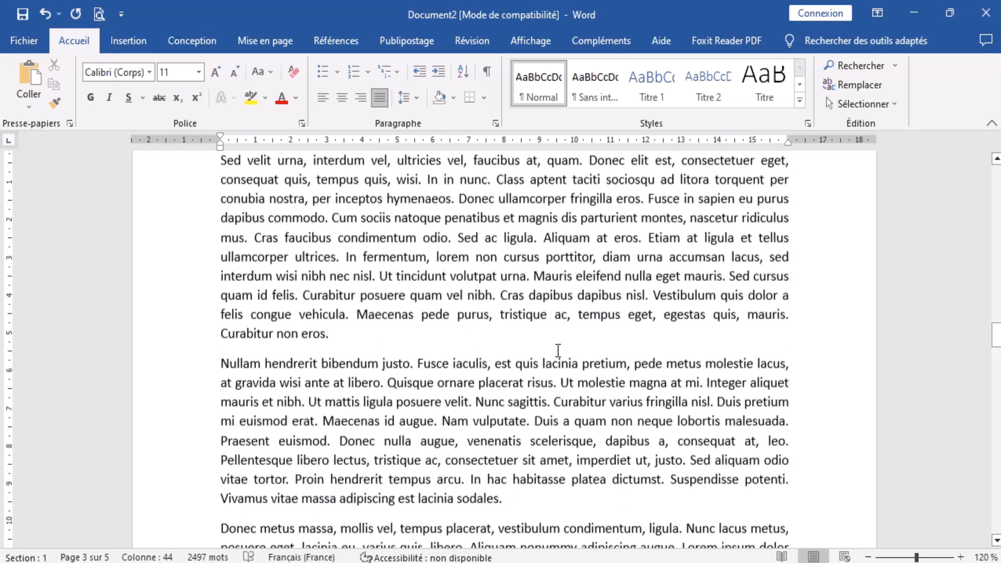
{"action": "scroll", "coordinate": [558, 350], "scroll_direction": "up", "scroll_amount": 15}
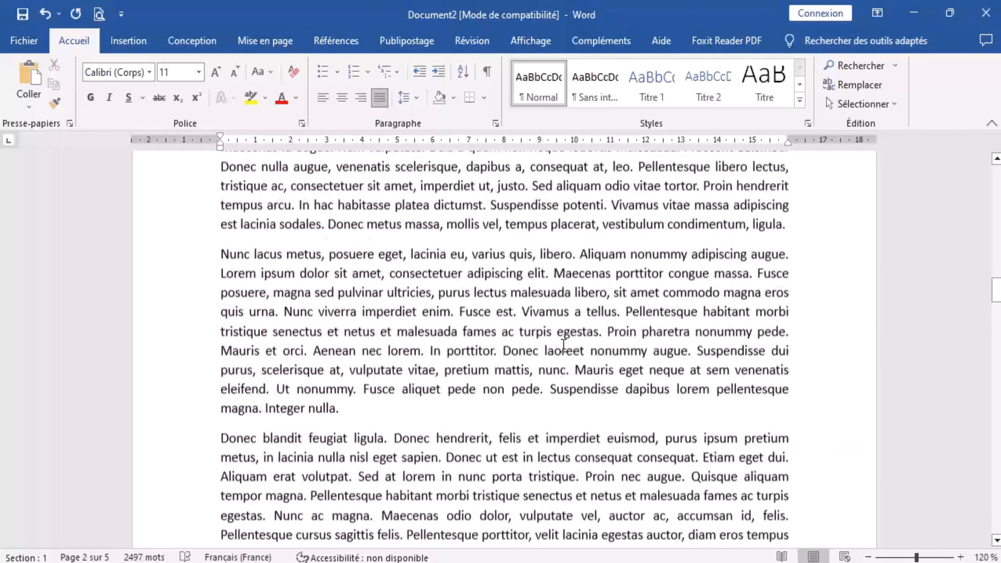
{"action": "scroll", "coordinate": [563, 345], "scroll_direction": "up", "scroll_amount": 1}
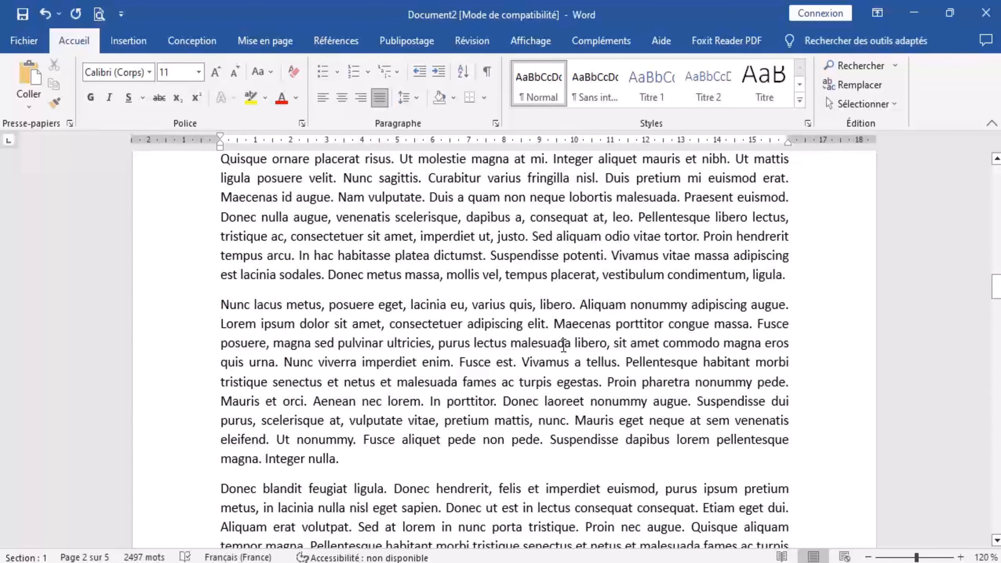
{"action": "scroll", "coordinate": [563, 345], "scroll_direction": "down", "scroll_amount": 3}
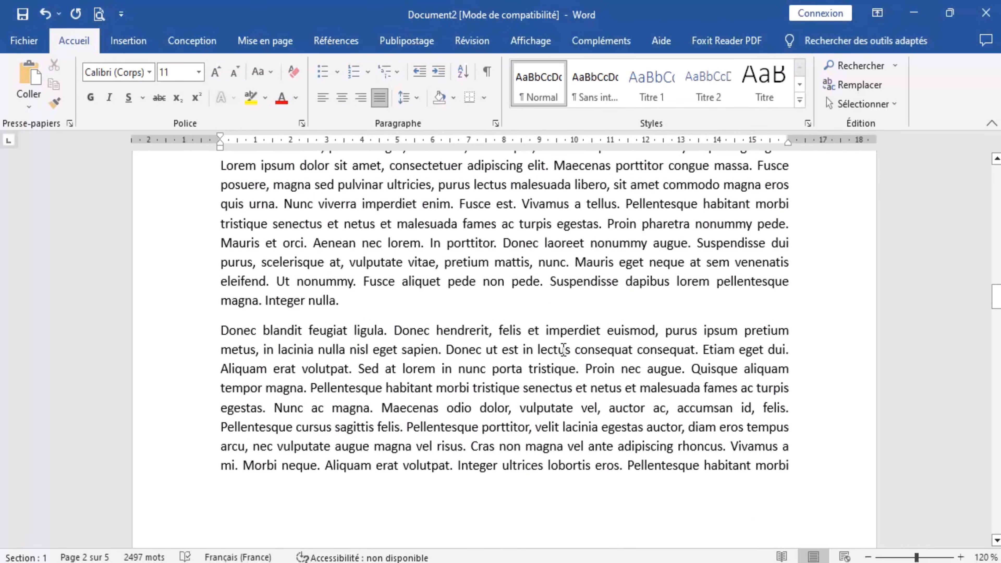
{"action": "scroll", "coordinate": [563, 349], "scroll_direction": "down", "scroll_amount": 8}
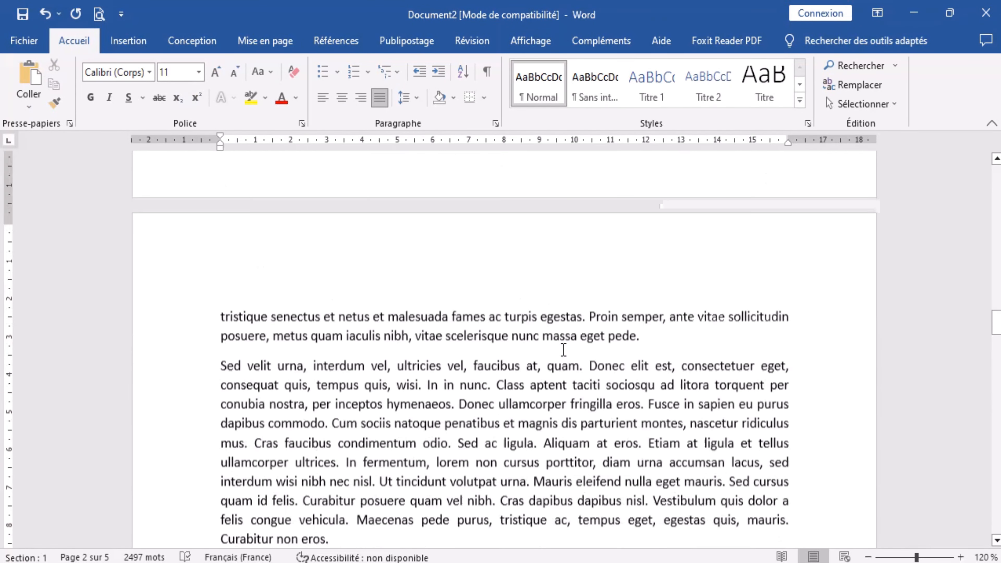
{"action": "scroll", "coordinate": [563, 345], "scroll_direction": "down", "scroll_amount": 8}
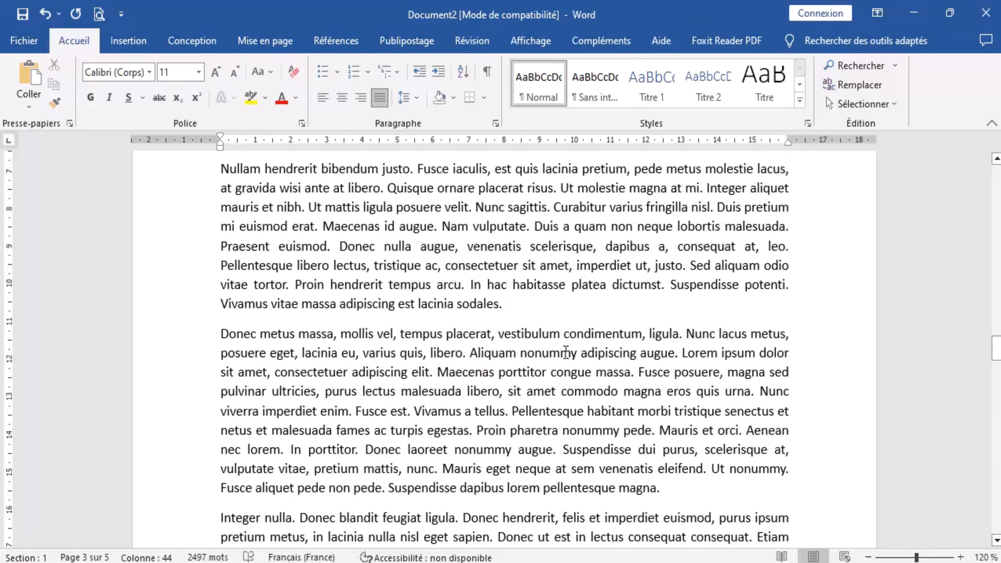
{"action": "scroll", "coordinate": [566, 352], "scroll_direction": "down", "scroll_amount": 10}
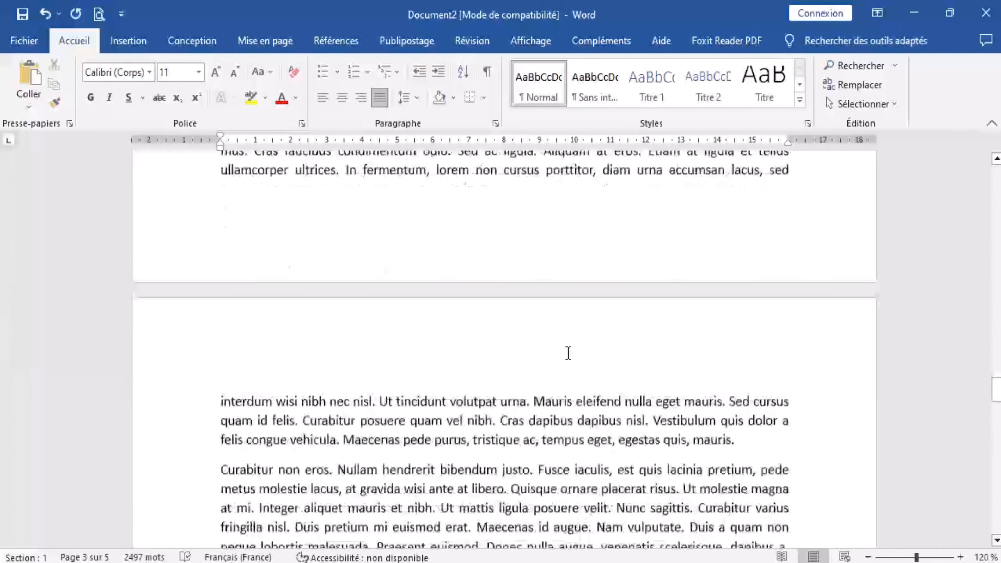
{"action": "scroll", "coordinate": [568, 353], "scroll_direction": "down", "scroll_amount": 10}
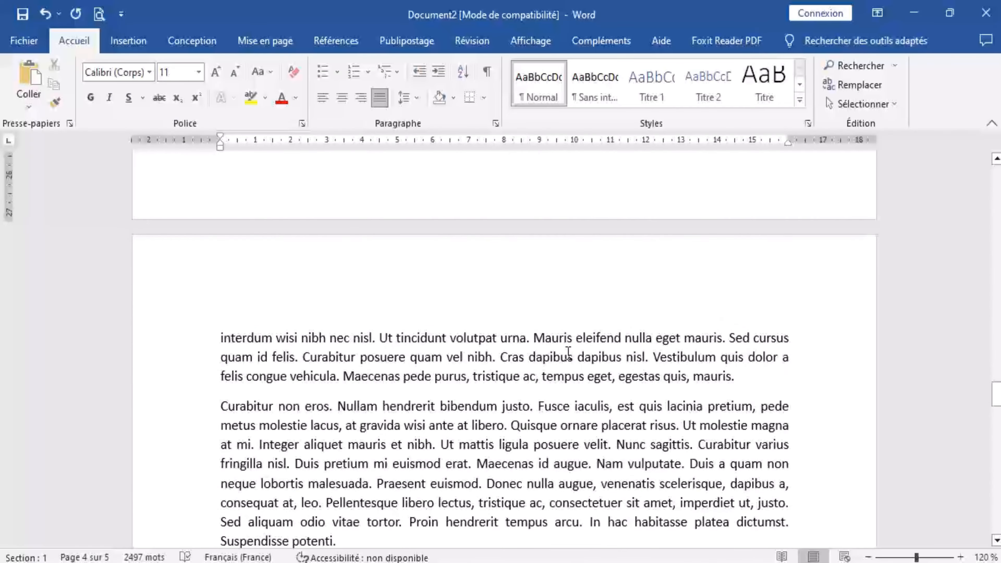
{"action": "scroll", "coordinate": [568, 353], "scroll_direction": "up", "scroll_amount": 20}
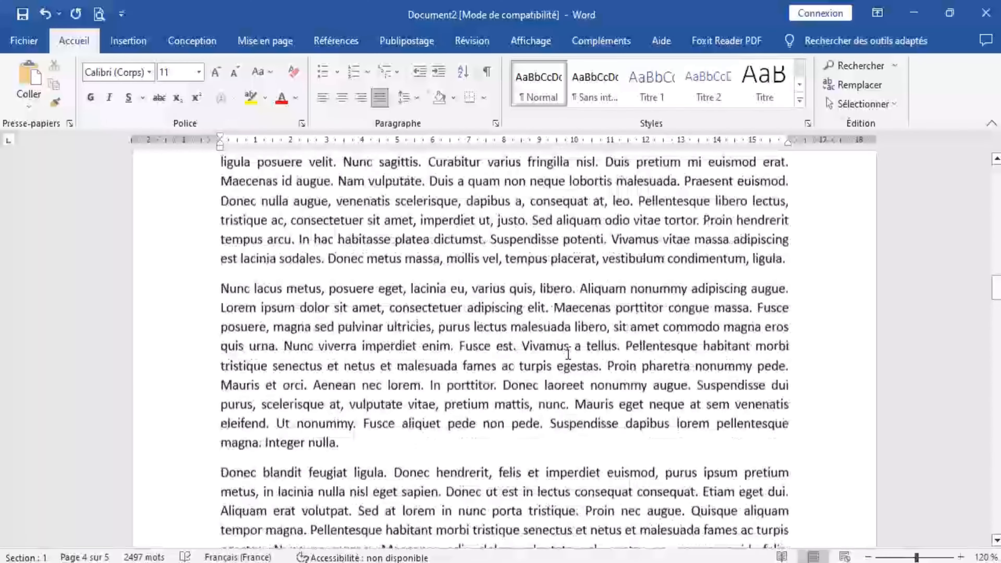
Join the page 2 paragraph starting "Nunc lacus metus" to the paragraph above it.
{"action": "left_click", "coordinate": [219, 385]}
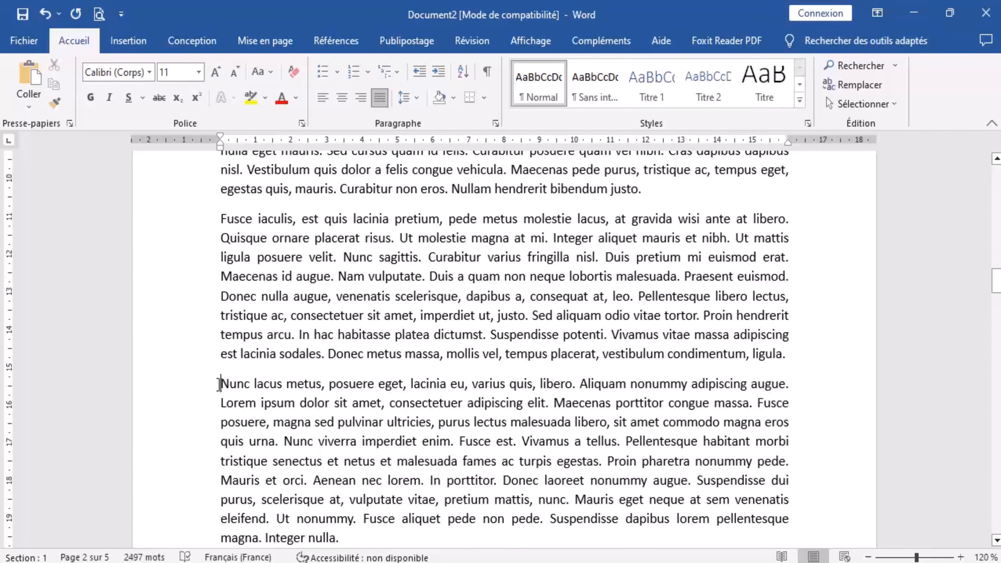
{"action": "key", "text": "BackSpace"}
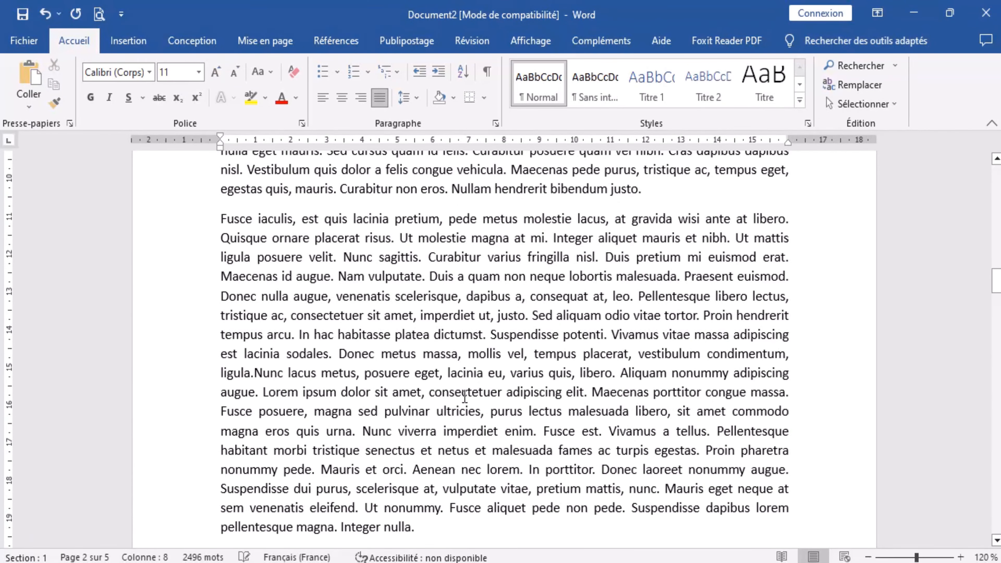
{"action": "scroll", "coordinate": [378, 350], "scroll_direction": "up", "scroll_amount": 3}
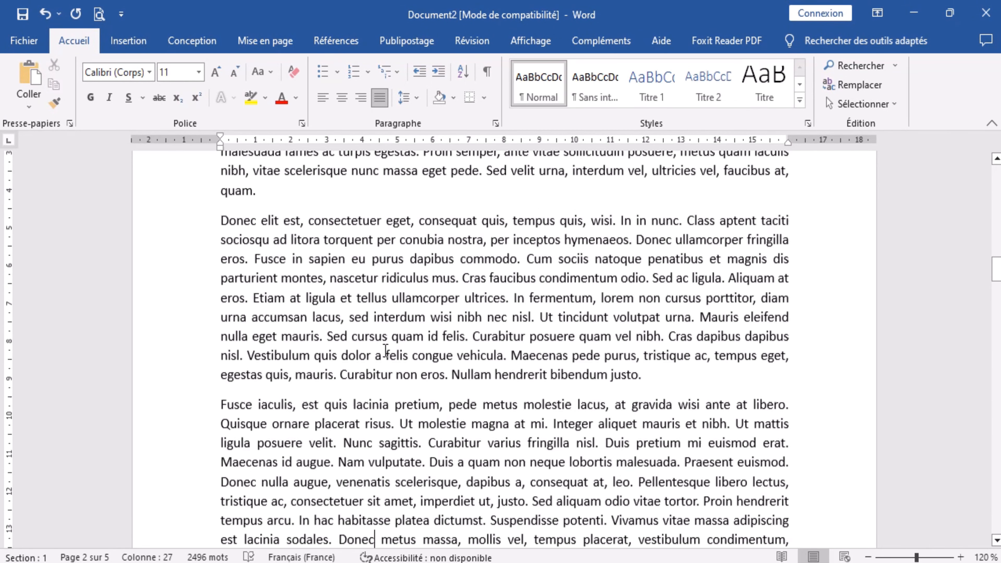
{"action": "scroll", "coordinate": [380, 350], "scroll_direction": "down", "scroll_amount": 3}
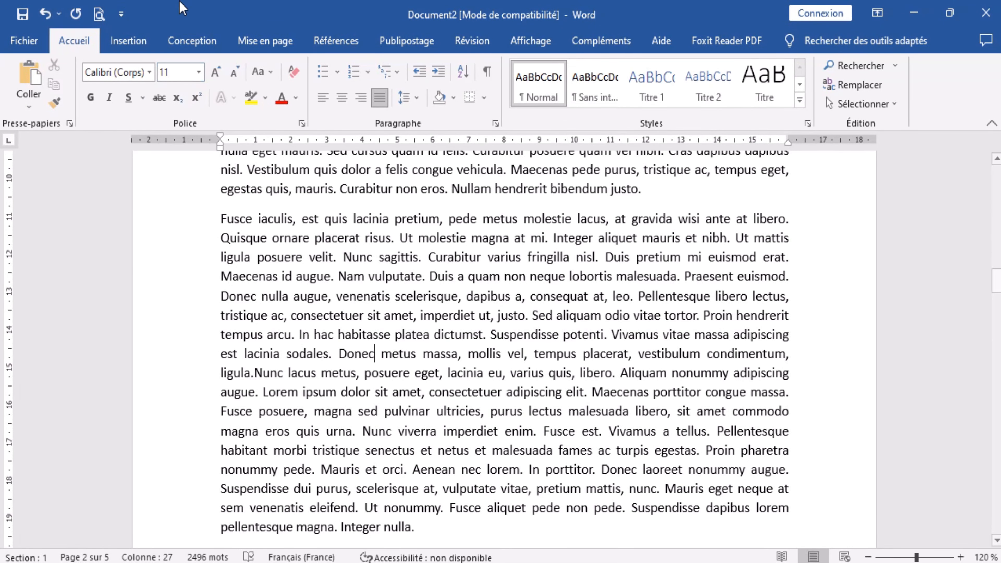
Insert a D-shaped form at the text's left margin on page 2 and enlarge it to about 5.21 cm by 5.21 cm.
{"action": "left_click", "coordinate": [148, 43]}
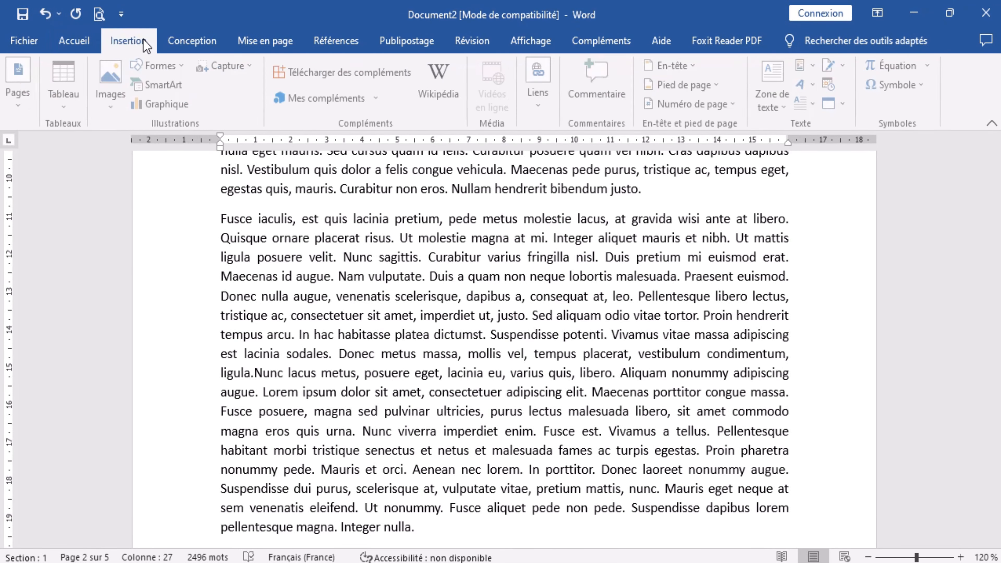
{"action": "left_click", "coordinate": [184, 67]}
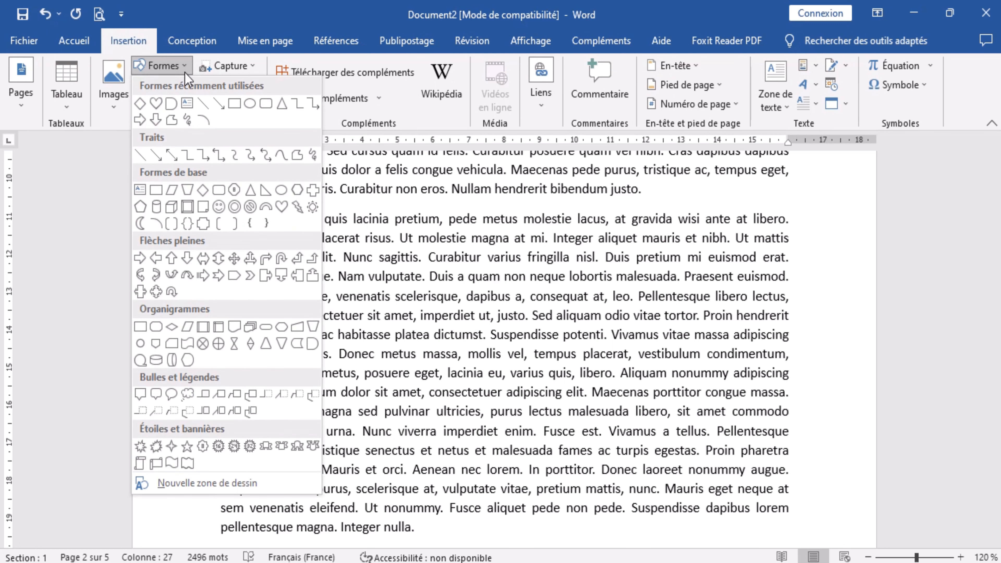
{"action": "left_click", "coordinate": [171, 105]}
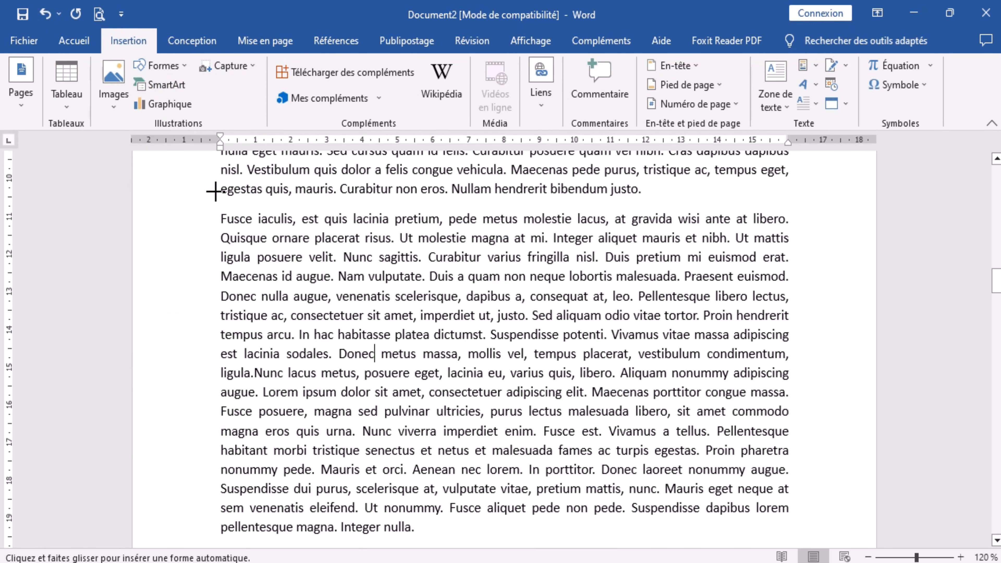
{"action": "left_click", "coordinate": [236, 317]}
{"action": "left_click_drag", "start_coordinate": [252, 351], "coordinate": [236, 353]}
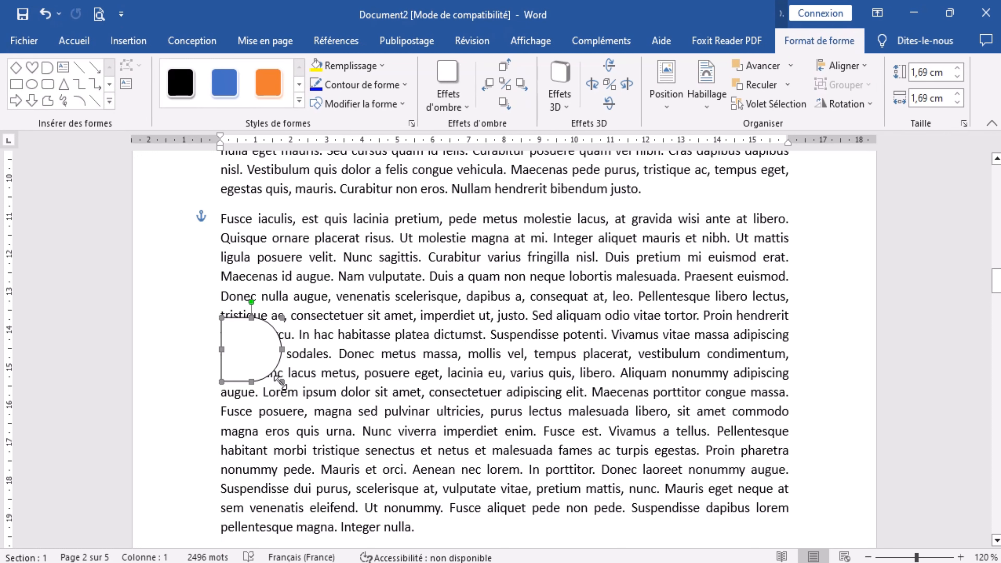
{"action": "left_click_drag", "start_coordinate": [297, 405], "coordinate": [394, 488]}
{"action": "left_click_drag", "start_coordinate": [368, 443], "coordinate": [364, 410]}
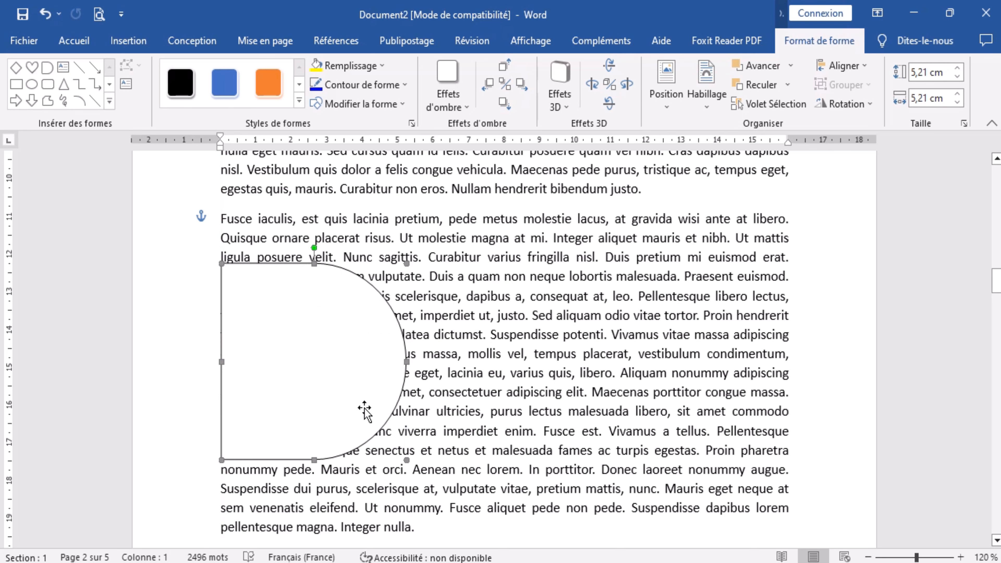
Join the paragraph starting "Fusce iaculis" to the paragraph above it.
{"action": "left_click", "coordinate": [217, 219]}
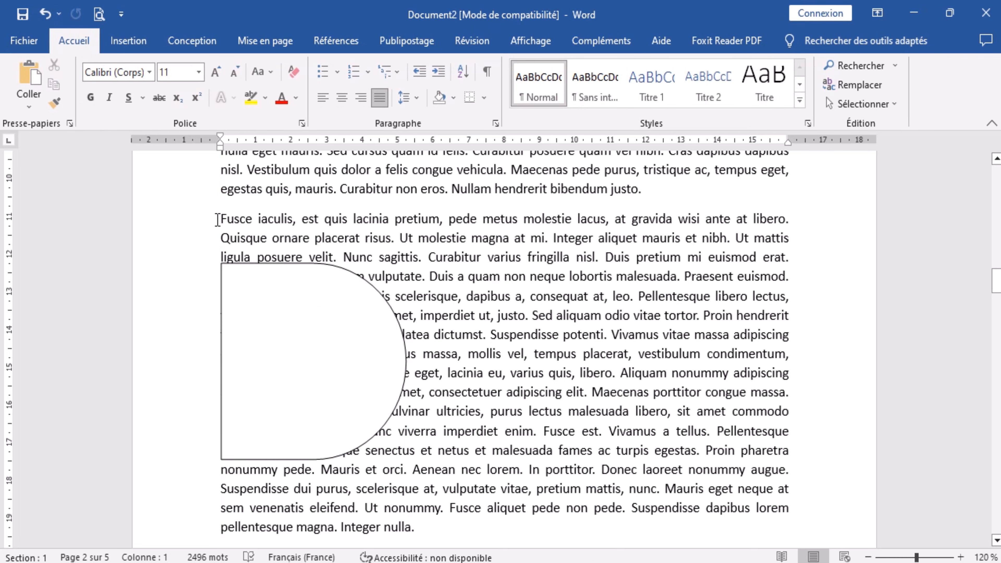
{"action": "key", "text": "BackSpace"}
{"action": "scroll", "coordinate": [260, 249], "scroll_direction": "up", "scroll_amount": 1}
{"action": "scroll", "coordinate": [259, 248], "scroll_direction": "up", "scroll_amount": 4}
{"action": "scroll", "coordinate": [259, 248], "scroll_direction": "down", "scroll_amount": 3}
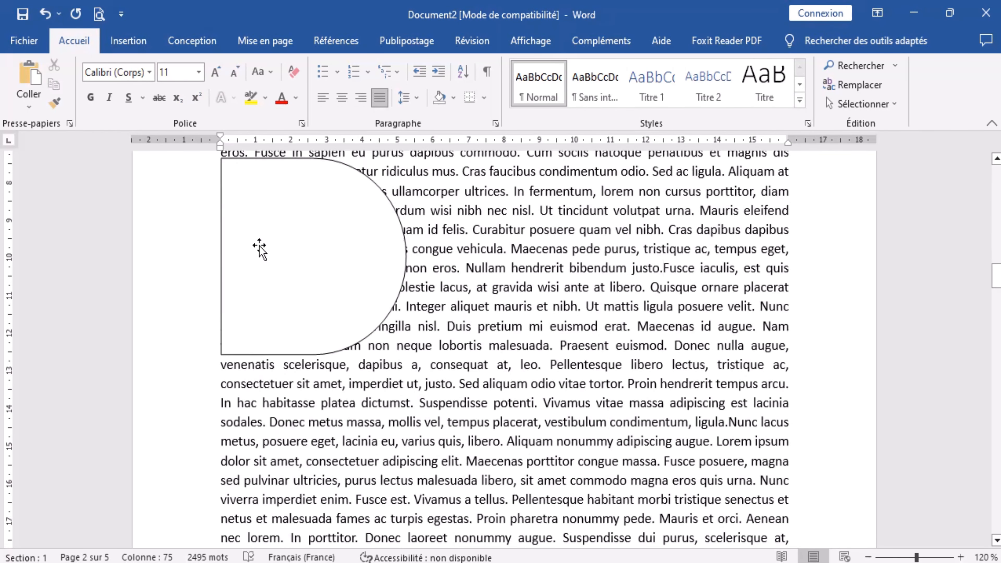
Move the D shape lower along the left margin of the merged paragraph and set its text wrapping to Adapté.
{"action": "left_click_drag", "start_coordinate": [271, 247], "coordinate": [275, 319]}
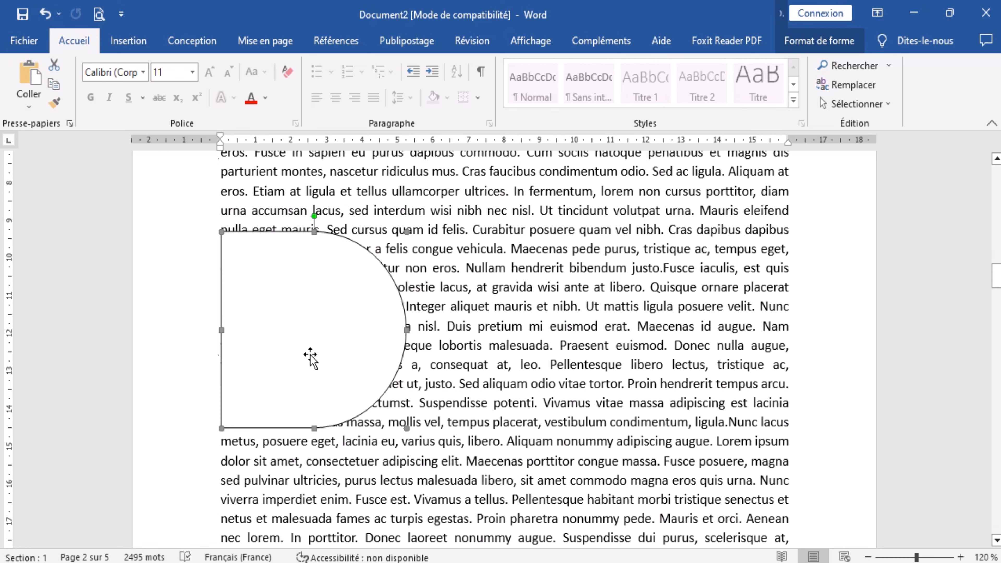
{"action": "left_click", "coordinate": [812, 41]}
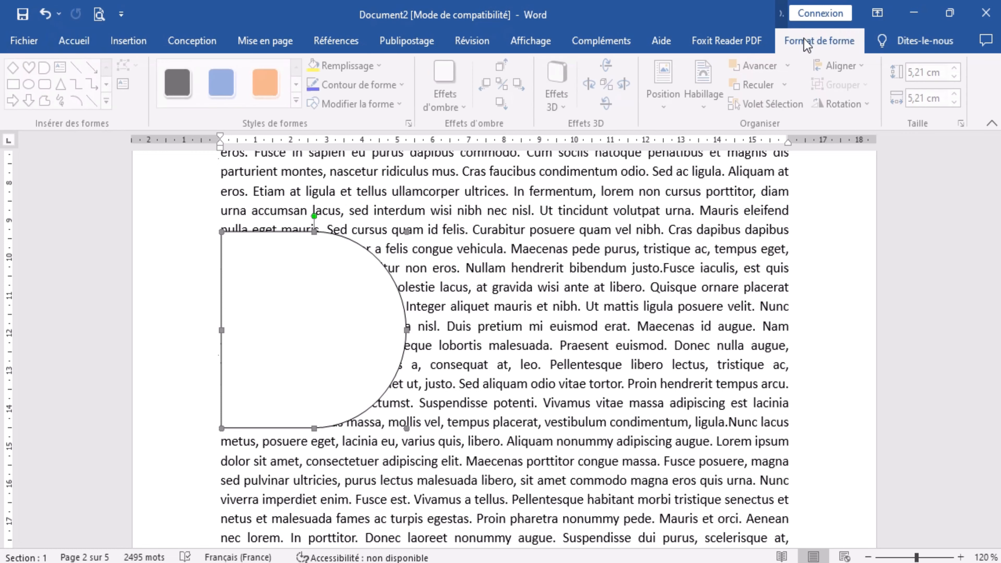
{"action": "left_click", "coordinate": [708, 109]}
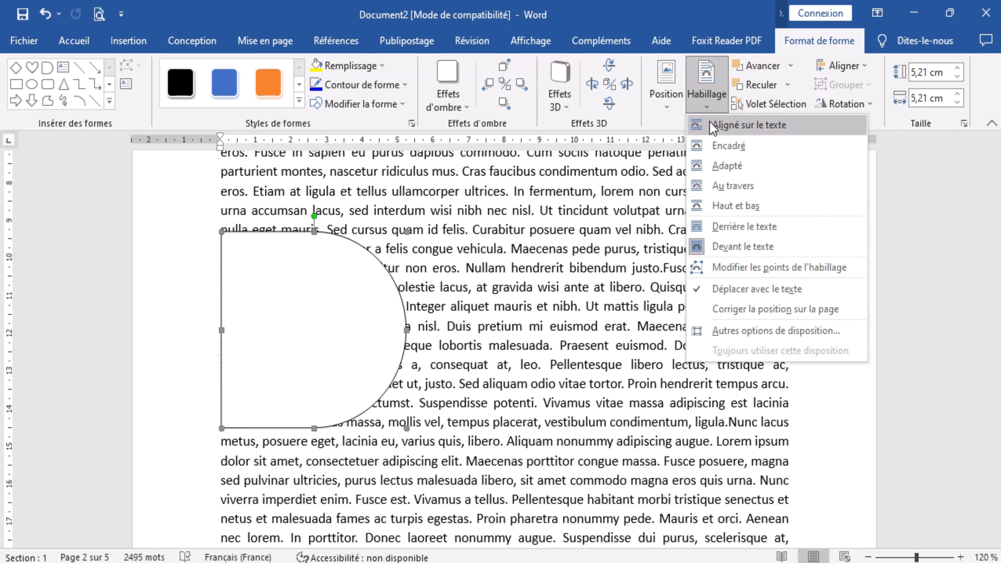
{"action": "left_click", "coordinate": [729, 167]}
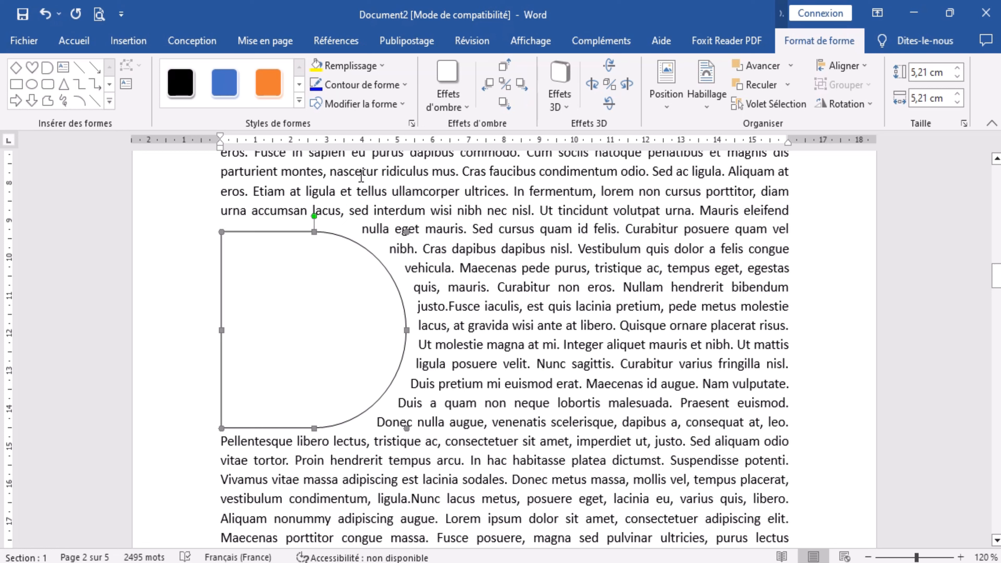
Fill the D shape with the nail-art picture "1200px-Професионална_Ноктопластика" from the seduction folder, working offline.
{"action": "left_click", "coordinate": [382, 65]}
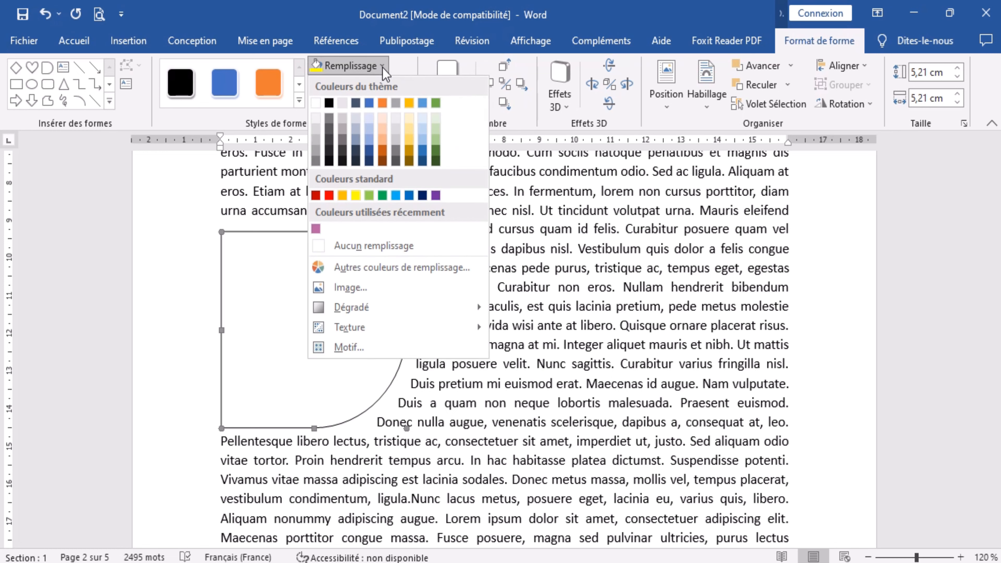
{"action": "left_click", "coordinate": [359, 290]}
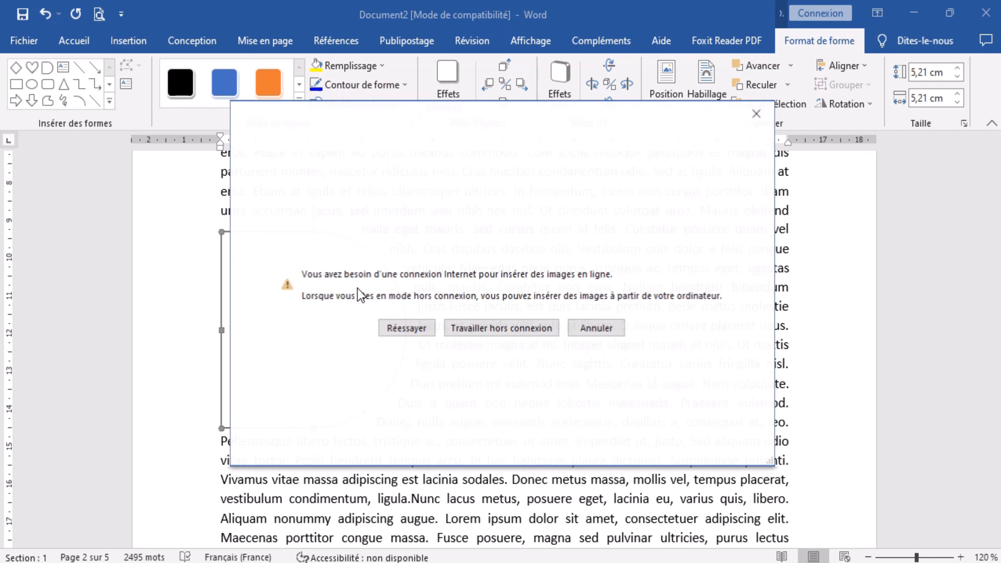
{"action": "left_click", "coordinate": [465, 329]}
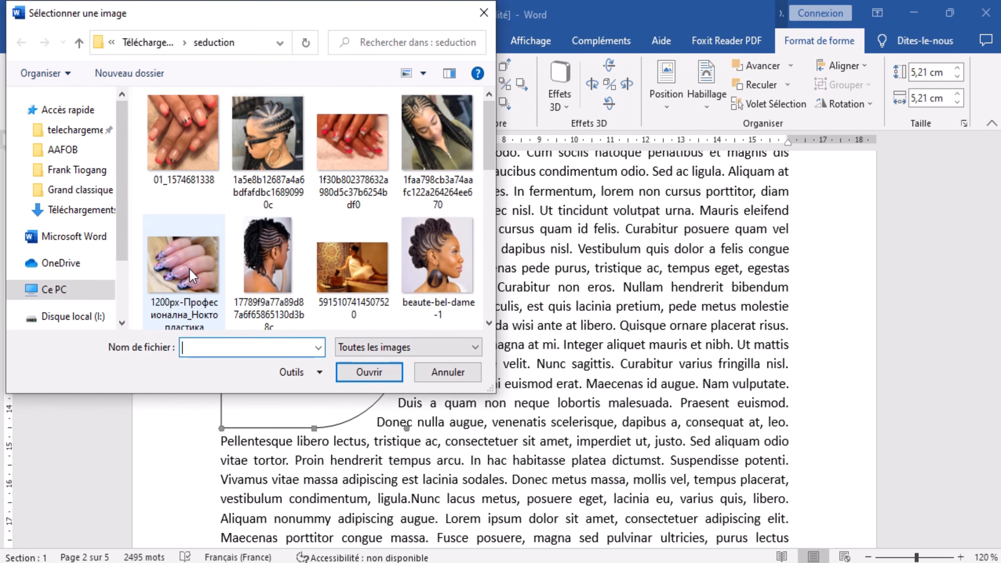
{"action": "left_click", "coordinate": [189, 272]}
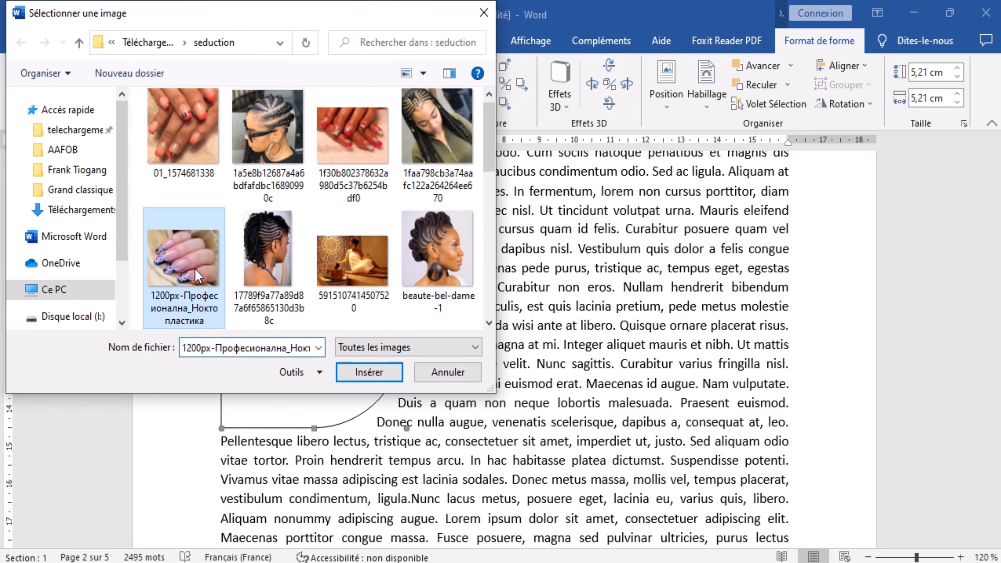
{"action": "left_click", "coordinate": [371, 379]}
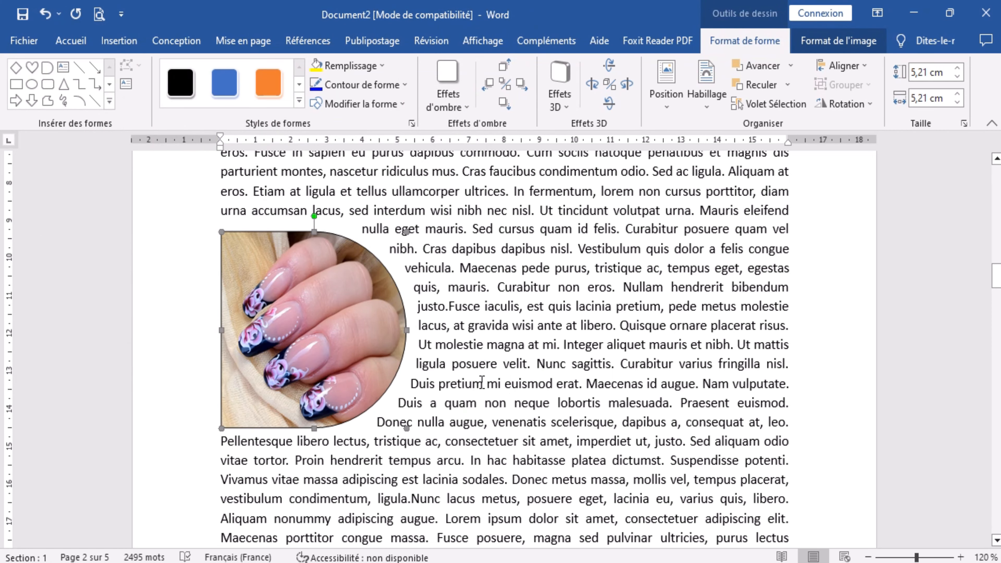
Give the picture-filled D shape a white outline 6 pt thick.
{"action": "left_click", "coordinate": [504, 388]}
{"action": "left_click", "coordinate": [377, 375]}
{"action": "left_click", "coordinate": [404, 85]}
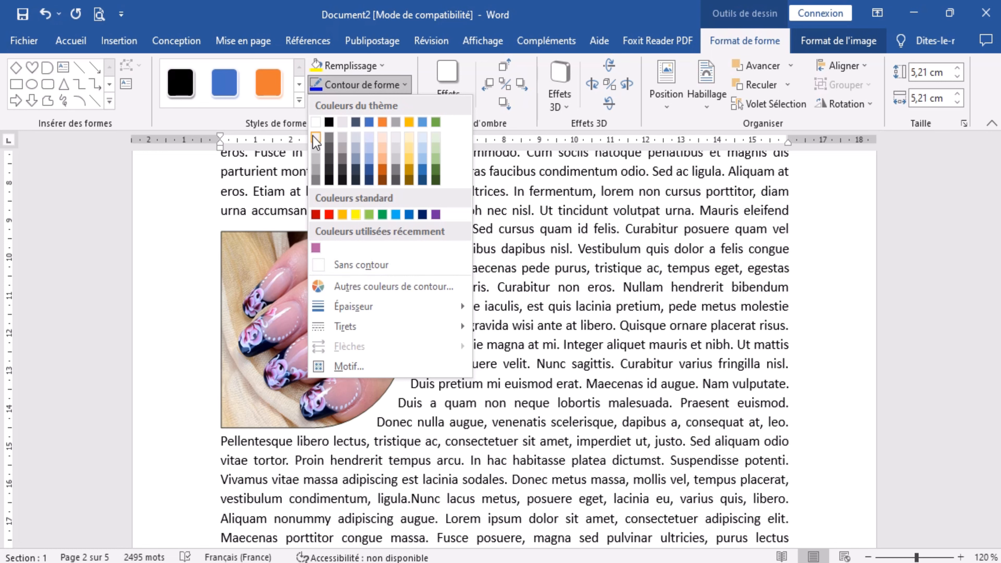
{"action": "left_click", "coordinate": [318, 120]}
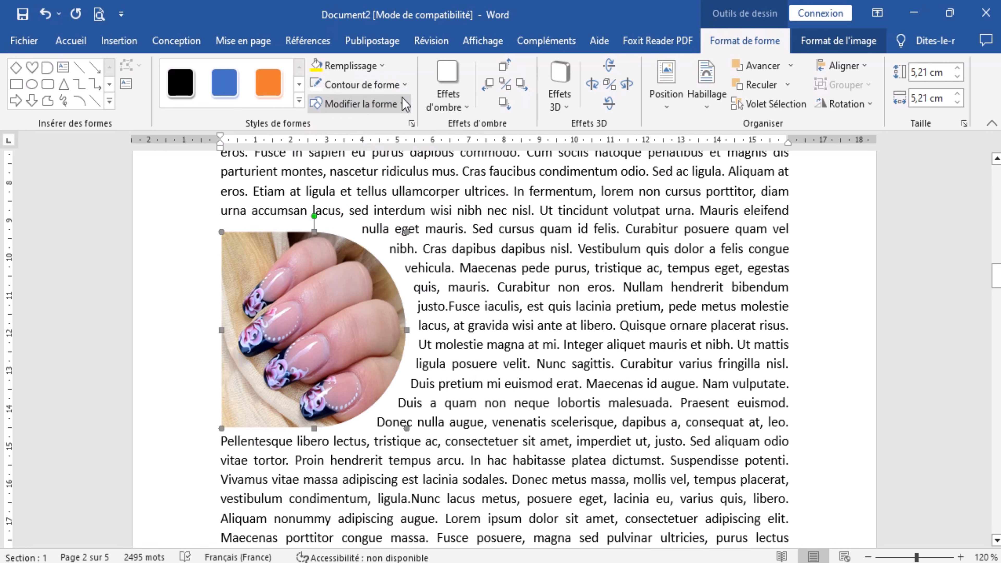
{"action": "left_click", "coordinate": [405, 85]}
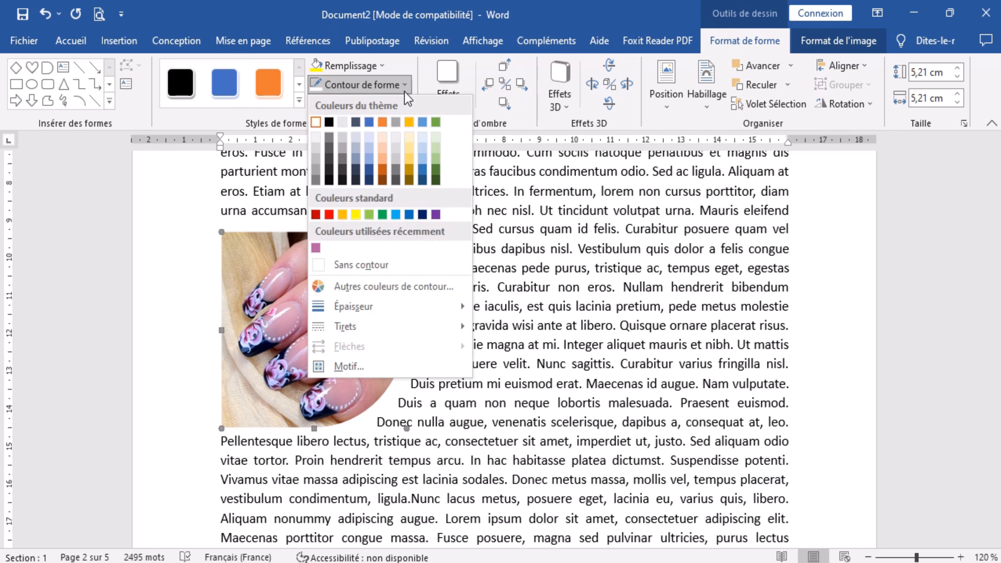
{"action": "mouse_move", "coordinate": [396, 307]}
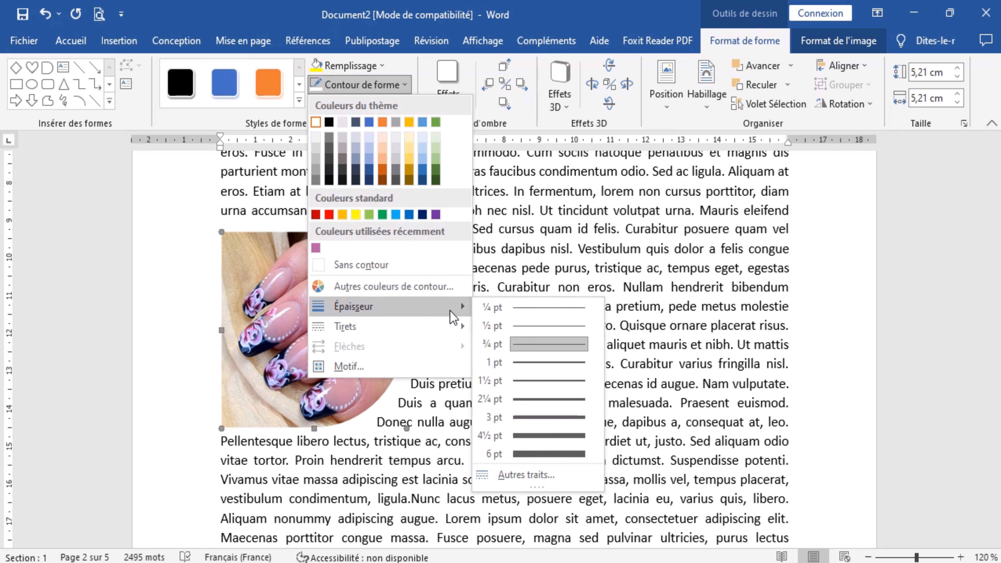
{"action": "left_click", "coordinate": [550, 452]}
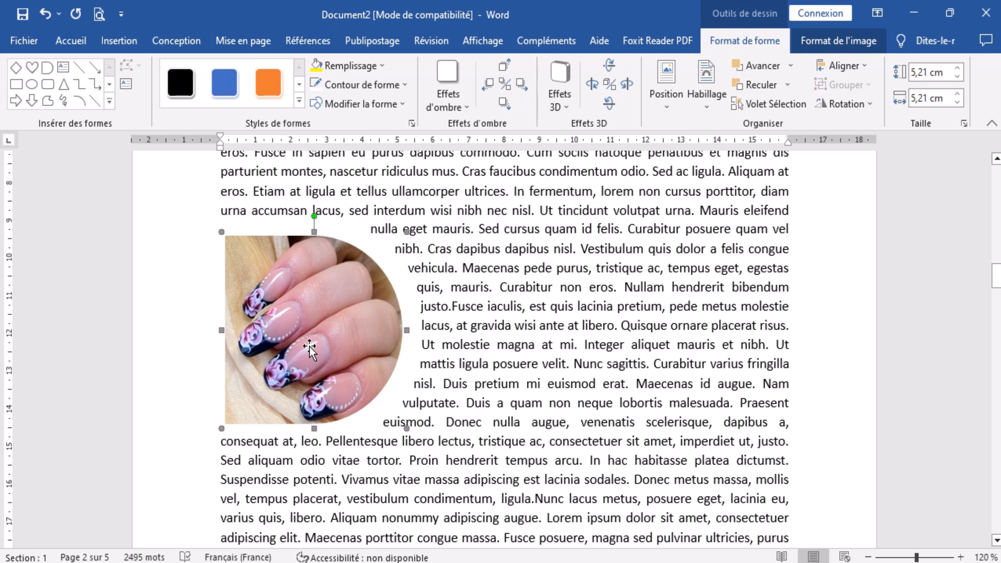
Duplicate the D shape, enlarge the copy to about 5.87 cm by 5.87 cm, and place it over the original at the text's left margin.
{"action": "left_click_drag", "start_coordinate": [347, 357], "coordinate": [336, 378]}
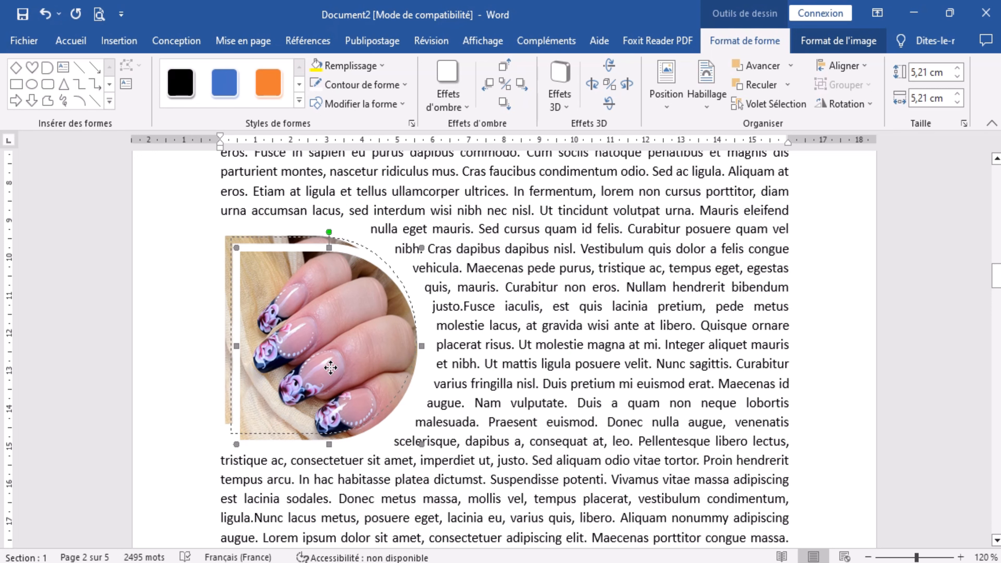
{"action": "key", "text": "ctrl+z"}
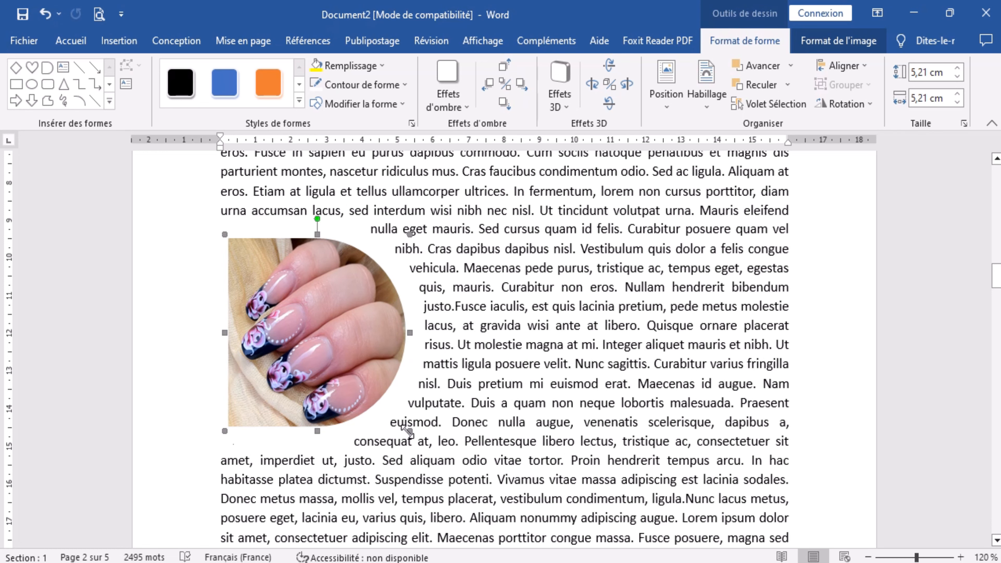
{"action": "left_click_drag", "start_coordinate": [409, 430], "coordinate": [432, 451]}
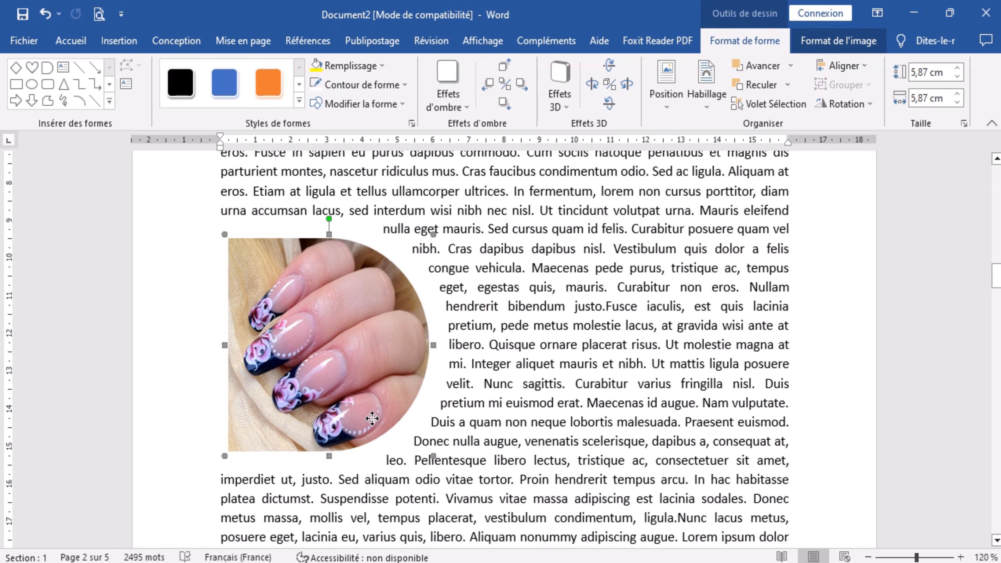
{"action": "left_click_drag", "start_coordinate": [371, 418], "coordinate": [373, 418]}
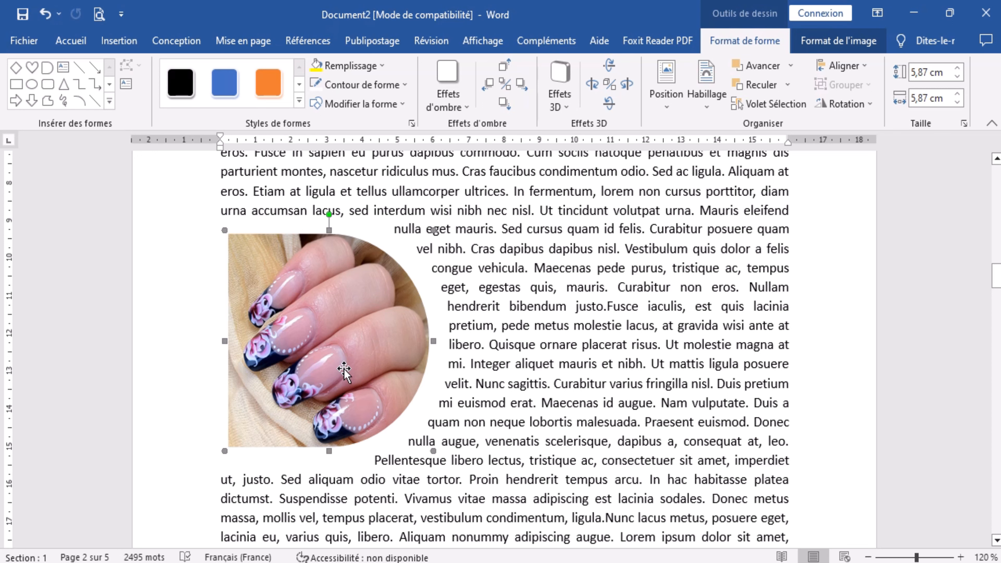
{"action": "mouse_move", "coordinate": [344, 370]}
{"action": "left_mouse_down"}
{"action": "mouse_move", "coordinate": [339, 380]}
{"action": "mouse_move", "coordinate": [400, 389]}
{"action": "mouse_move", "coordinate": [348, 389]}
{"action": "mouse_move", "coordinate": [339, 369]}
{"action": "left_mouse_up"}
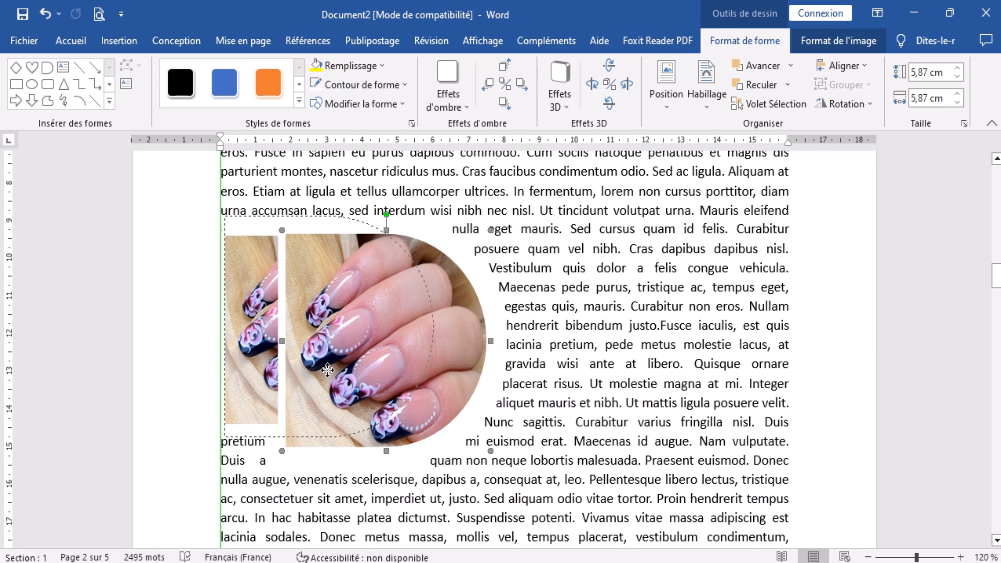
{"action": "mouse_move", "coordinate": [327, 370]}
{"action": "left_mouse_down"}
{"action": "mouse_move", "coordinate": [318, 370]}
{"action": "mouse_move", "coordinate": [344, 369]}
{"action": "left_mouse_up"}
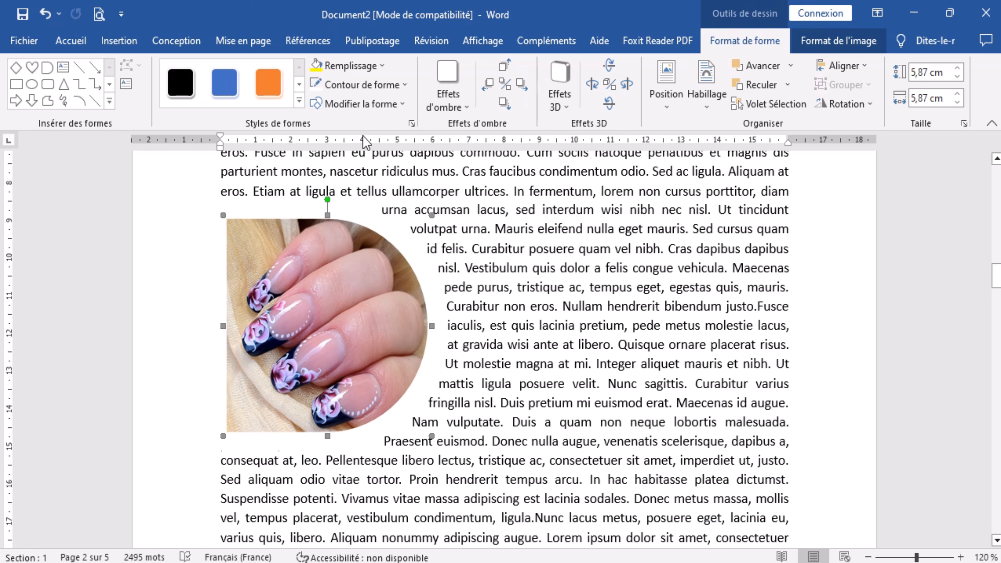
Fill the enlarged D copy with the recently used pink-purple colour and send it behind the picture-filled D shape.
{"action": "left_click", "coordinate": [382, 66]}
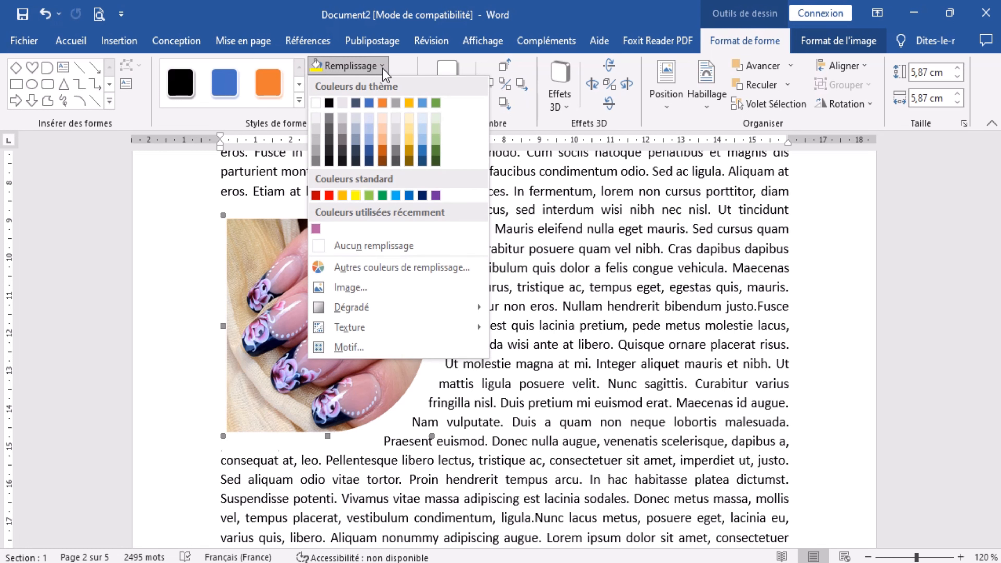
{"action": "left_click", "coordinate": [315, 229]}
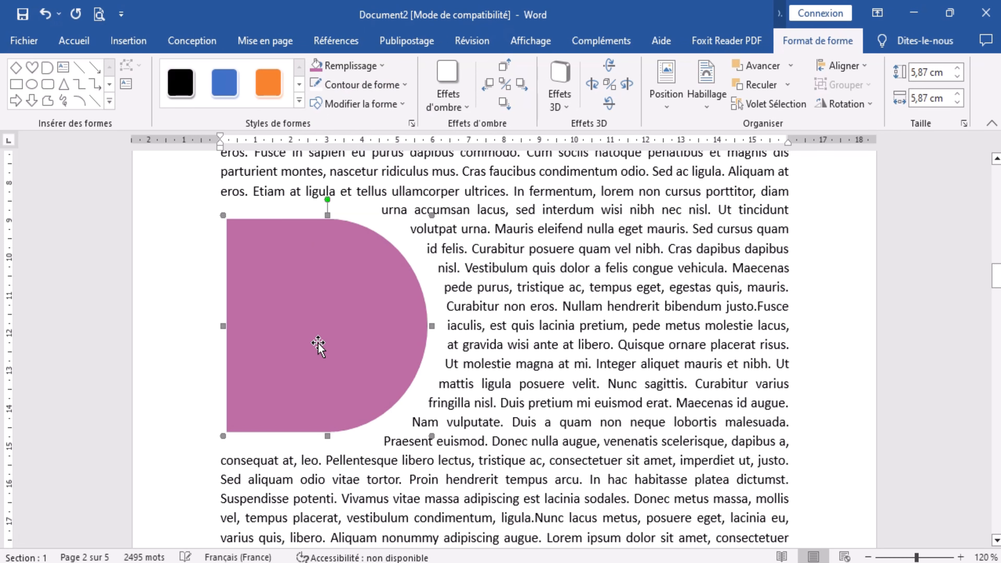
{"action": "right_click", "coordinate": [310, 300]}
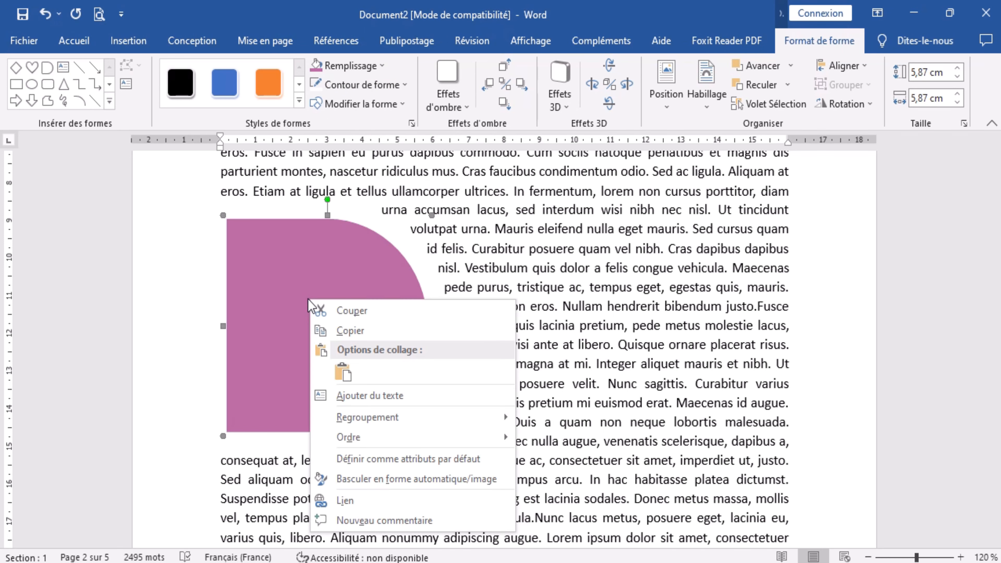
{"action": "mouse_move", "coordinate": [354, 438]}
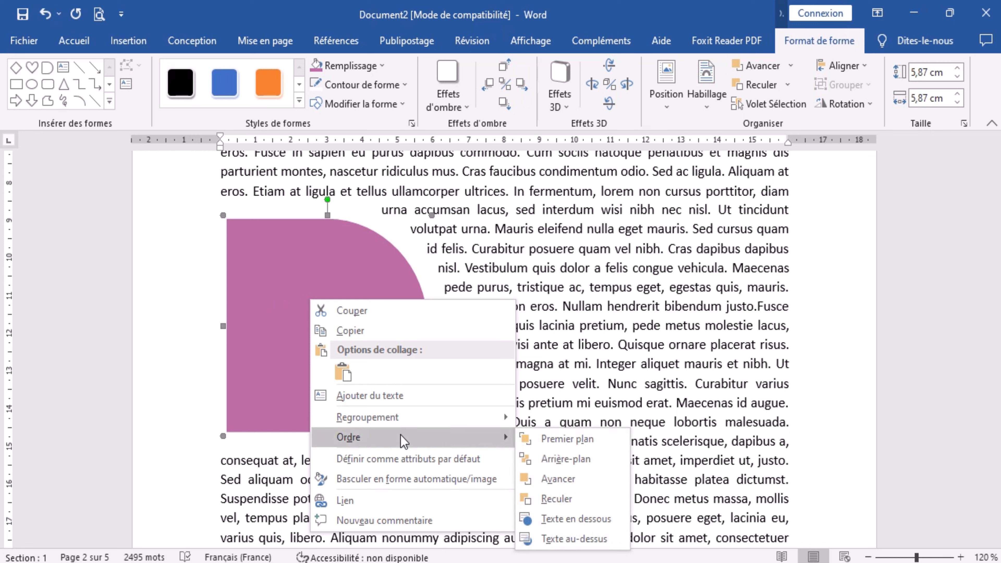
{"action": "left_click", "coordinate": [579, 458]}
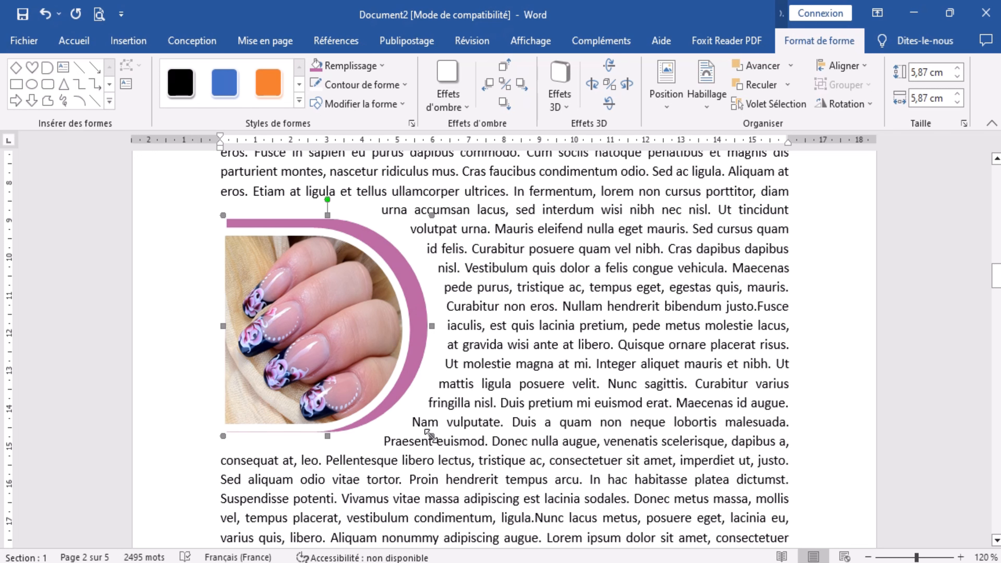
Enlarge the pink D shape to about 6.59 cm high by 6.22 cm wide and centre it vertically behind the picture.
{"action": "left_click_drag", "start_coordinate": [432, 436], "coordinate": [444, 447]}
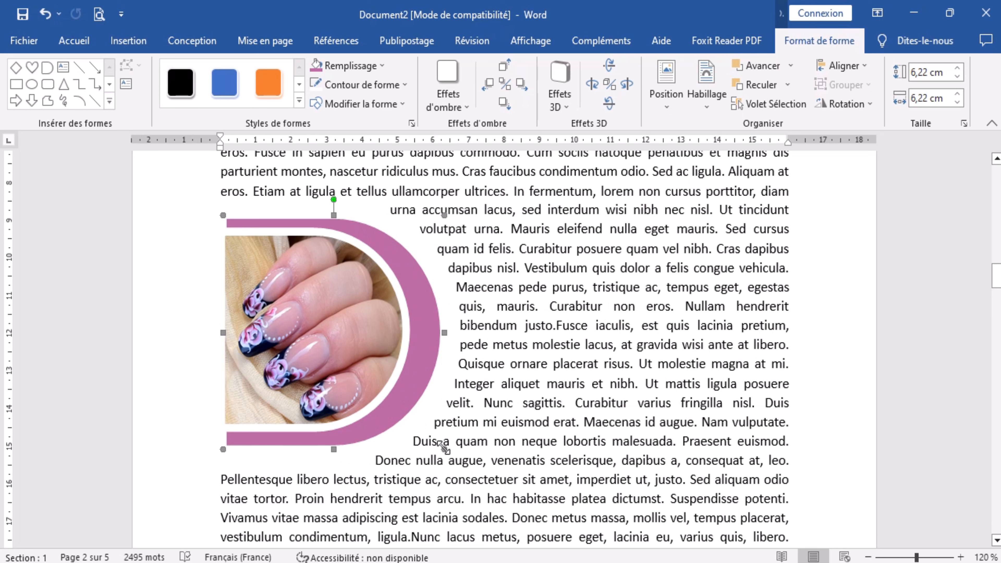
{"action": "key", "text": "ctrl+z"}
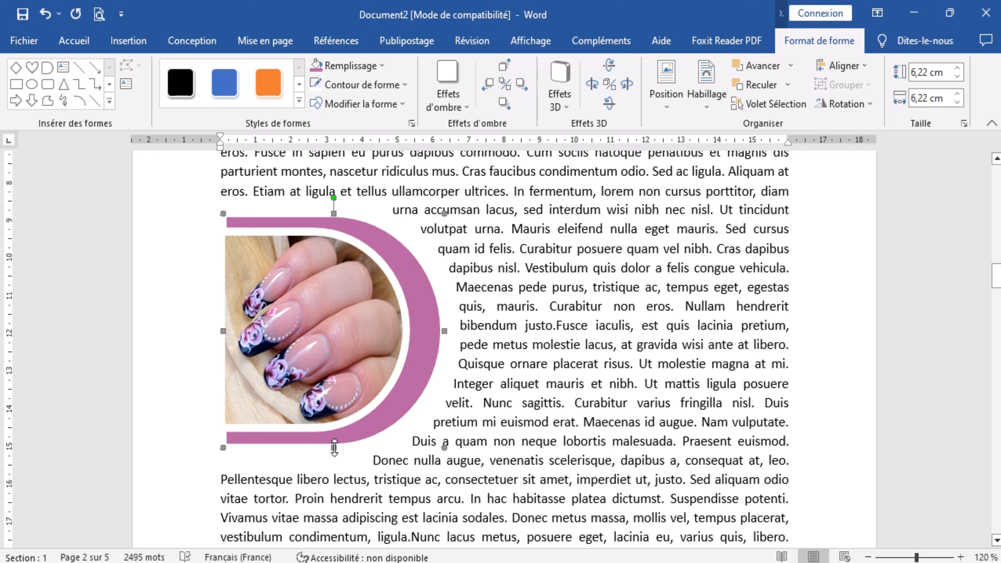
{"action": "left_click_drag", "start_coordinate": [334, 459], "coordinate": [334, 461]}
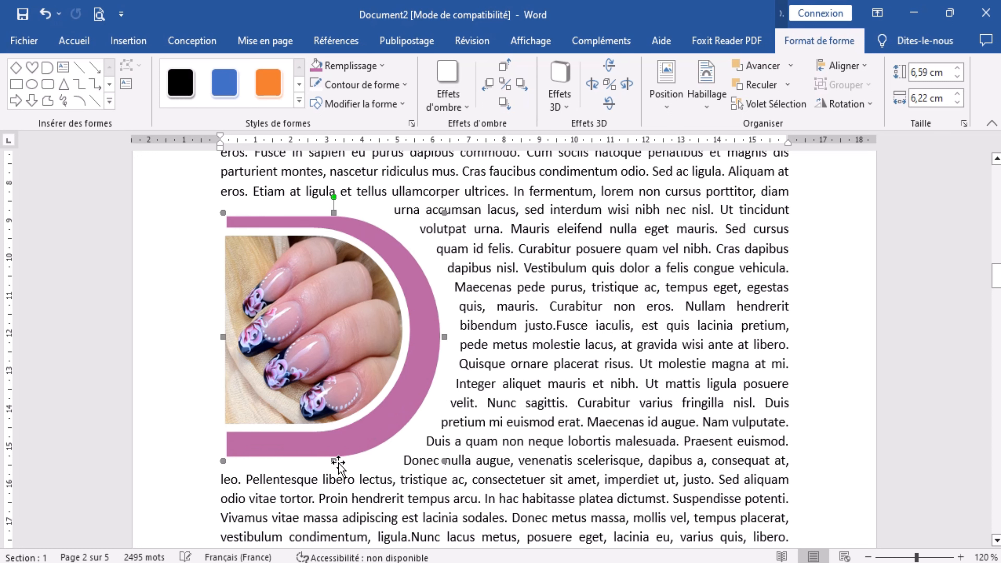
{"action": "key", "text": "ctrl+z"}
{"action": "key", "text": "ctrl+z"}
{"action": "key", "text": "ctrl+z"}
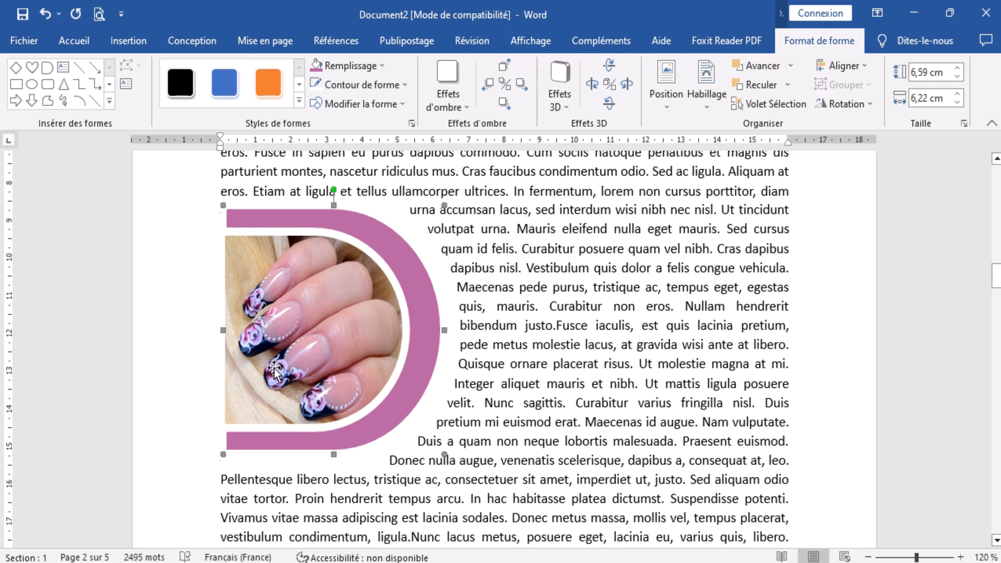
{"action": "left_click", "coordinate": [401, 490]}
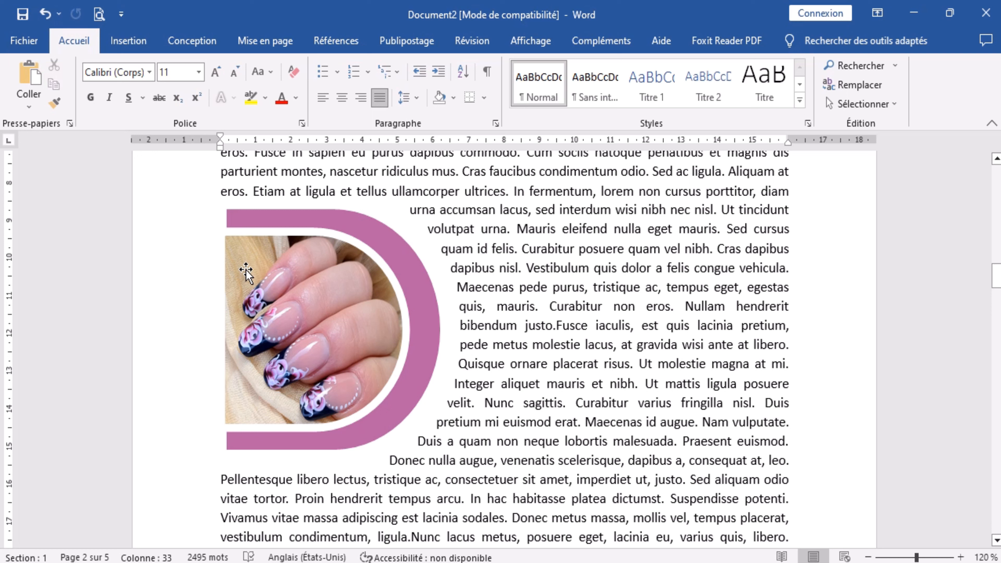
{"action": "left_click", "coordinate": [377, 434]}
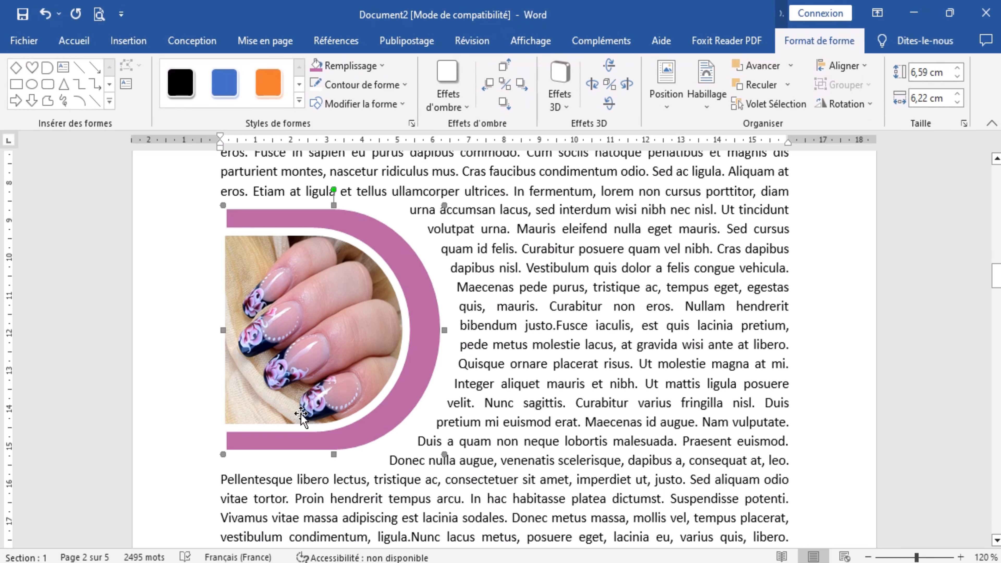
{"action": "left_click", "coordinate": [470, 421]}
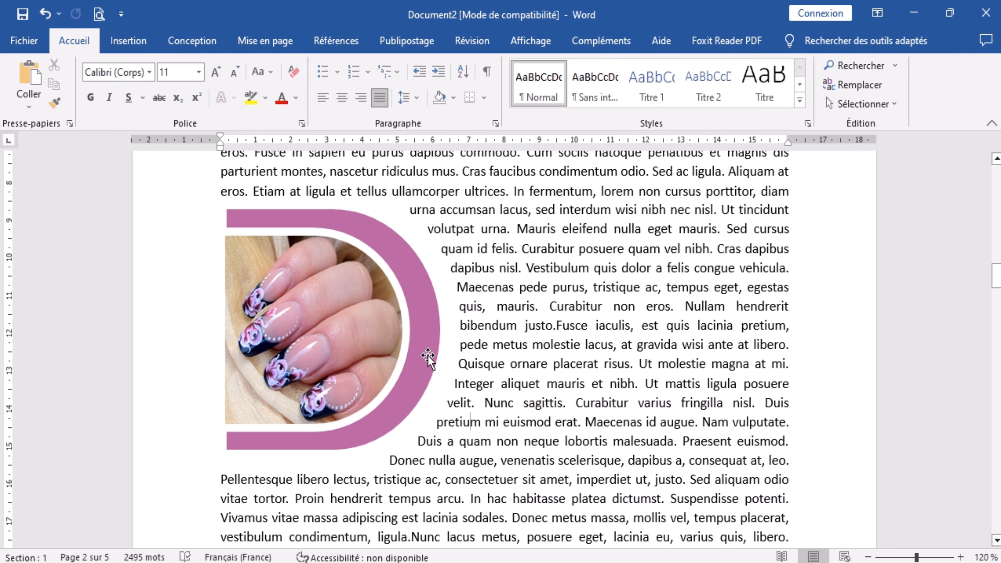
{"action": "left_click", "coordinate": [431, 360]}
{"action": "left_click", "coordinate": [494, 409]}
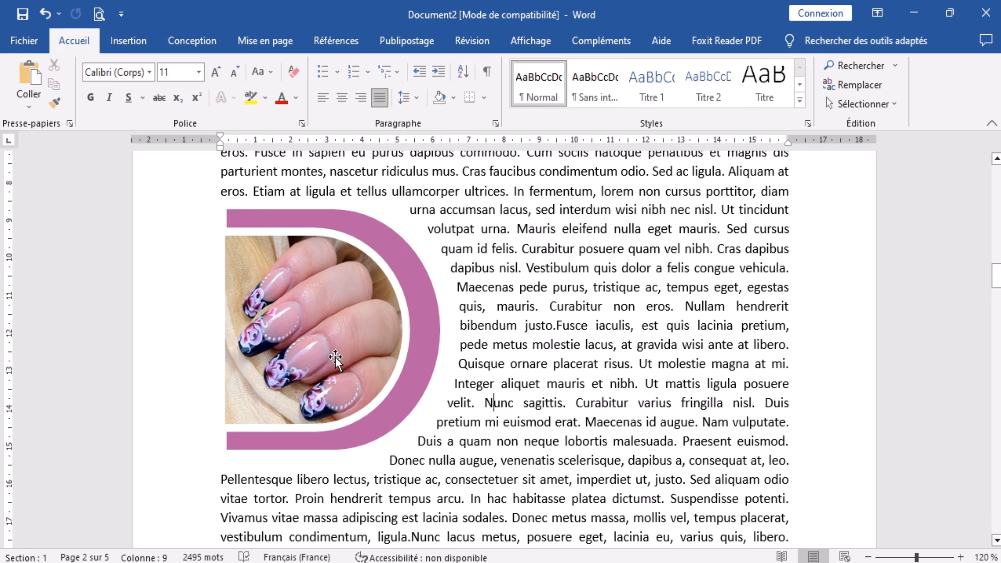
Draw a curved-up block arrow about 2.04 cm high by 3.37 cm wide within the paragraph and set its text wrapping to Adapté.
{"action": "left_click", "coordinate": [130, 41]}
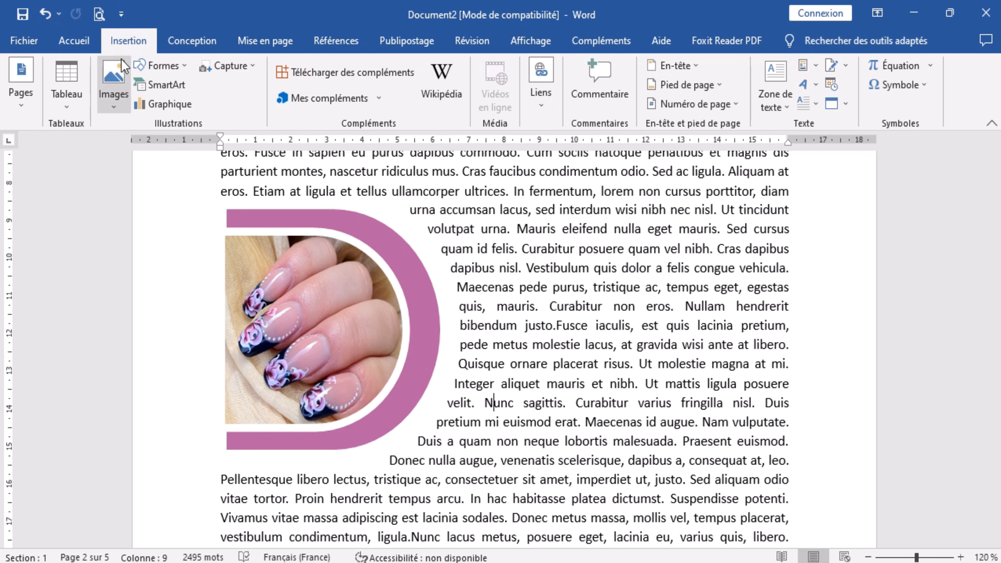
{"action": "left_click", "coordinate": [185, 67]}
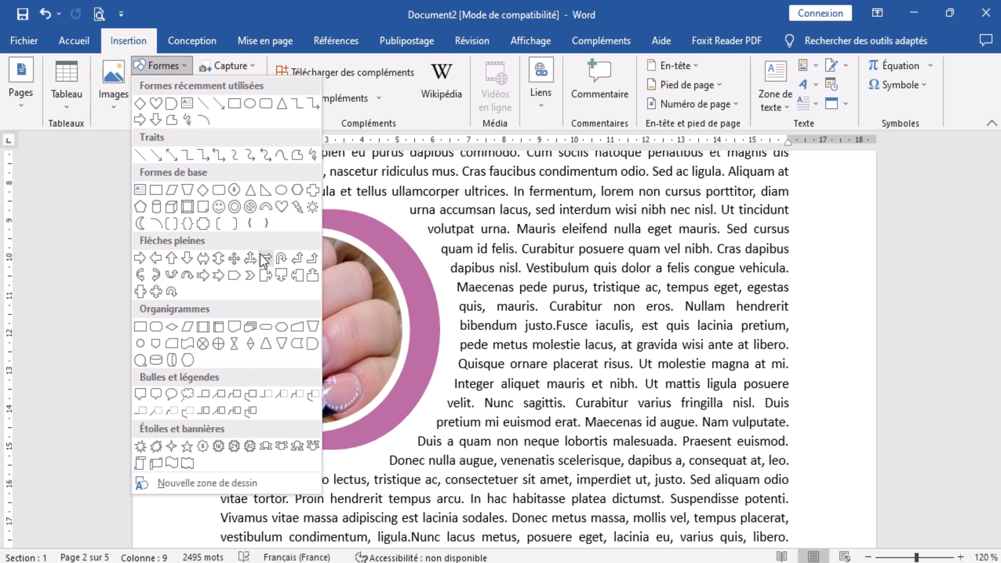
{"action": "left_click", "coordinate": [171, 276]}
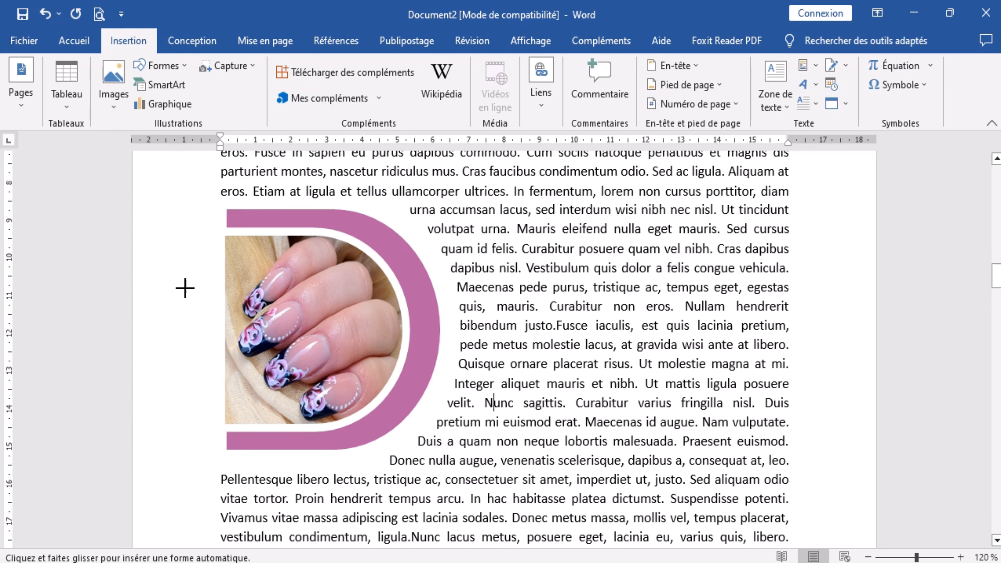
{"action": "left_click_drag", "start_coordinate": [622, 479], "coordinate": [741, 548]}
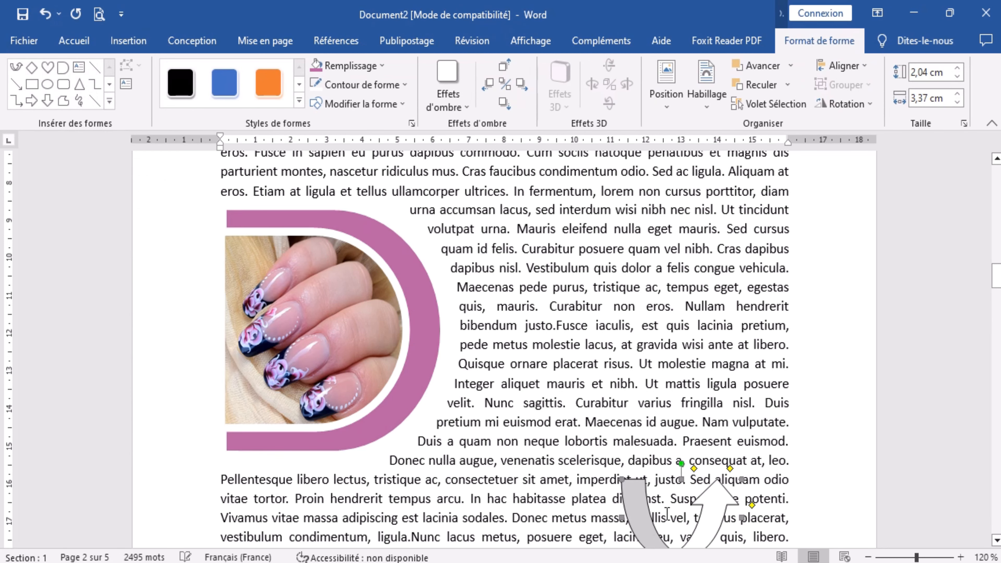
{"action": "left_click_drag", "start_coordinate": [631, 518], "coordinate": [587, 461]}
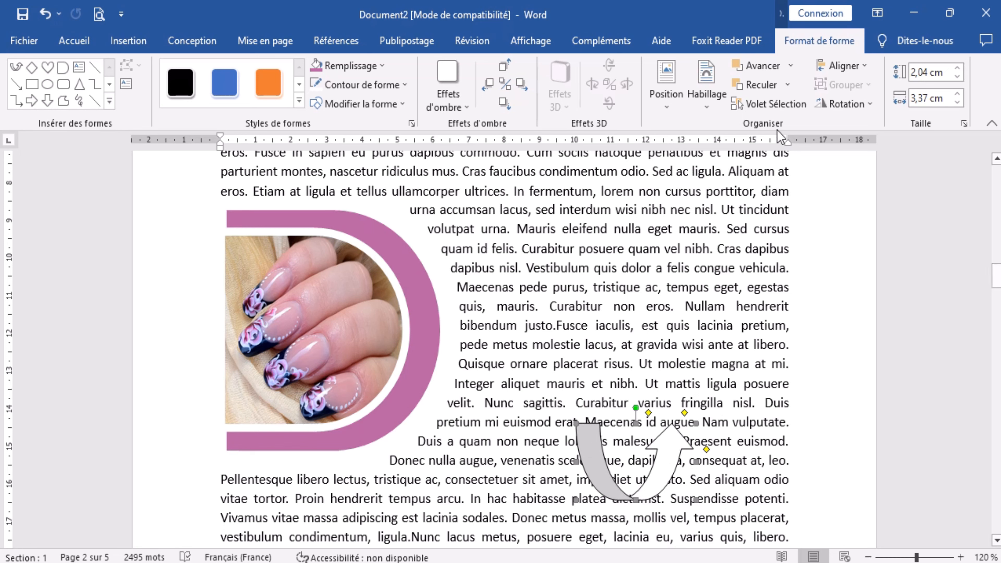
{"action": "left_click", "coordinate": [705, 88]}
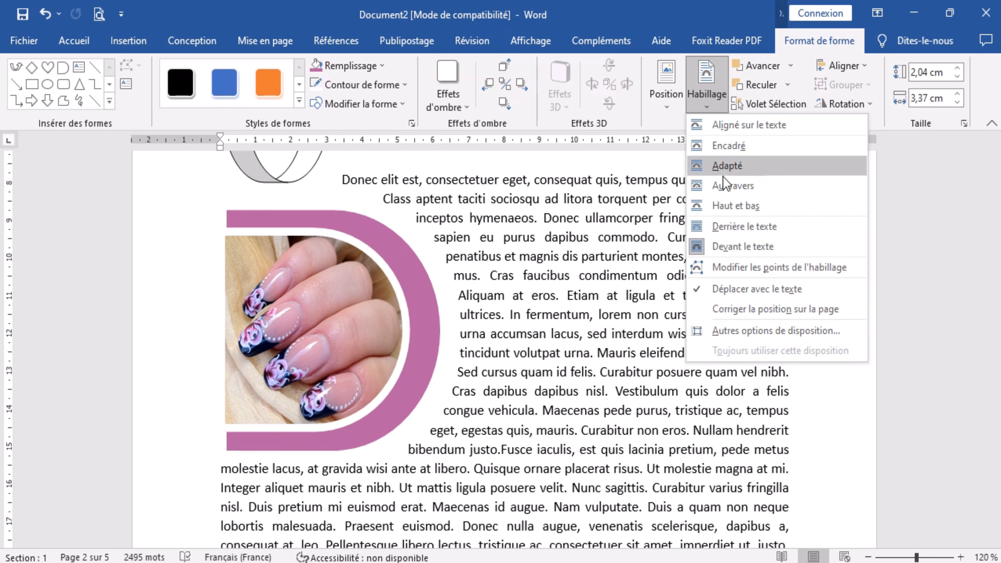
{"action": "left_click", "coordinate": [735, 165]}
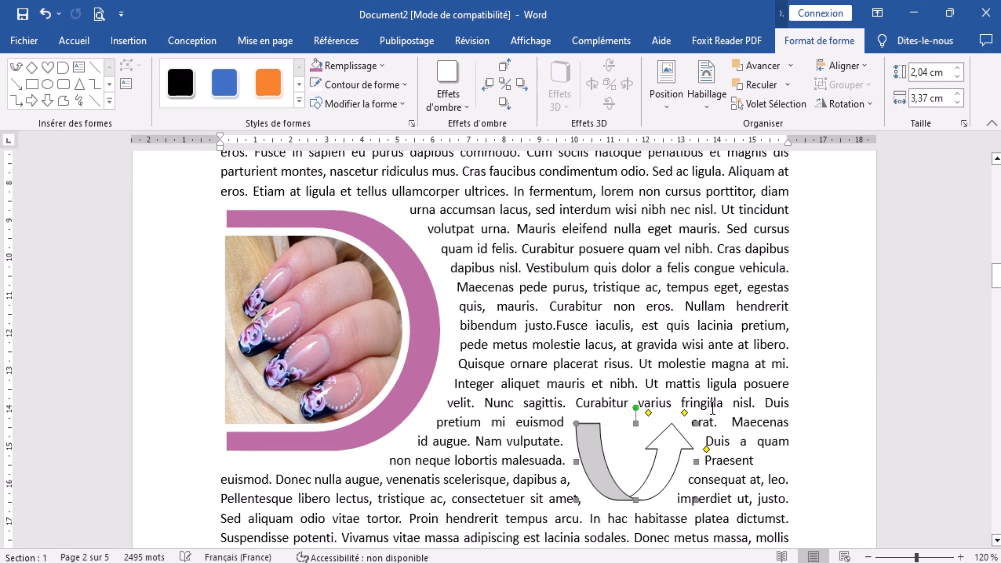
Delete the curved arrow from the paragraph.
{"action": "left_click", "coordinate": [713, 517]}
{"action": "scroll", "coordinate": [630, 473], "scroll_direction": "down", "scroll_amount": 2}
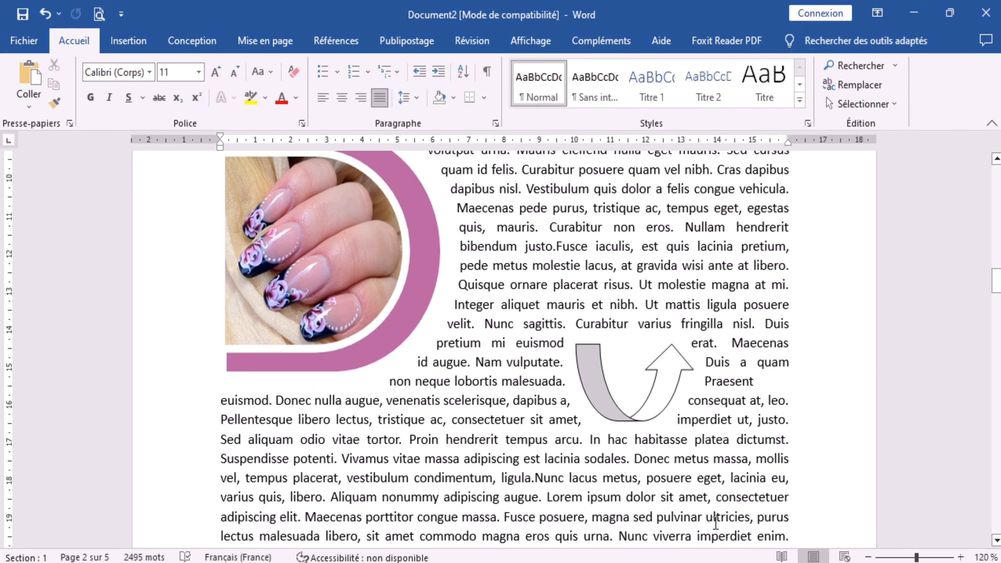
{"action": "left_click", "coordinate": [621, 394]}
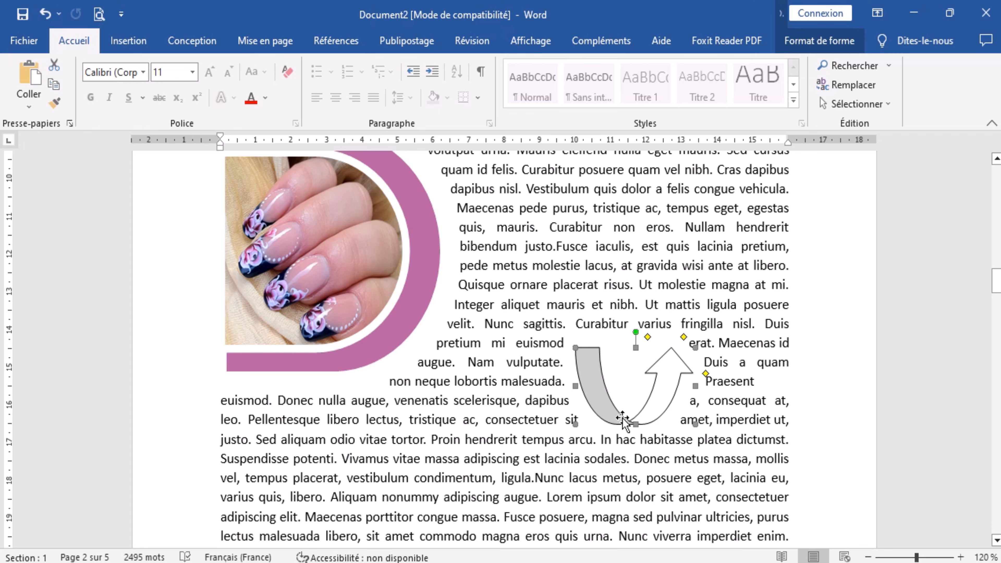
{"action": "key", "text": "Delete"}
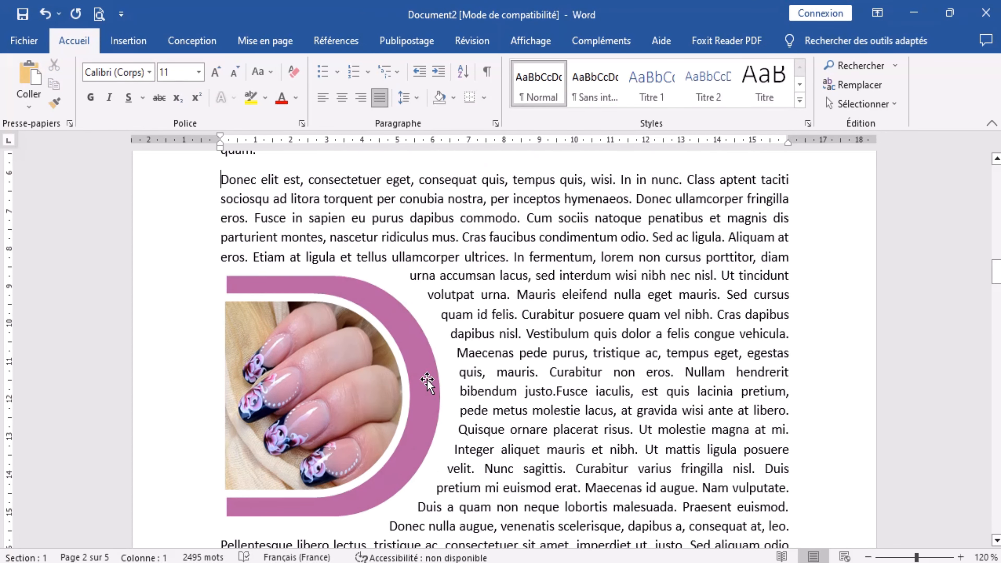
{"action": "left_click", "coordinate": [427, 382]}
{"action": "left_click", "coordinate": [504, 427]}
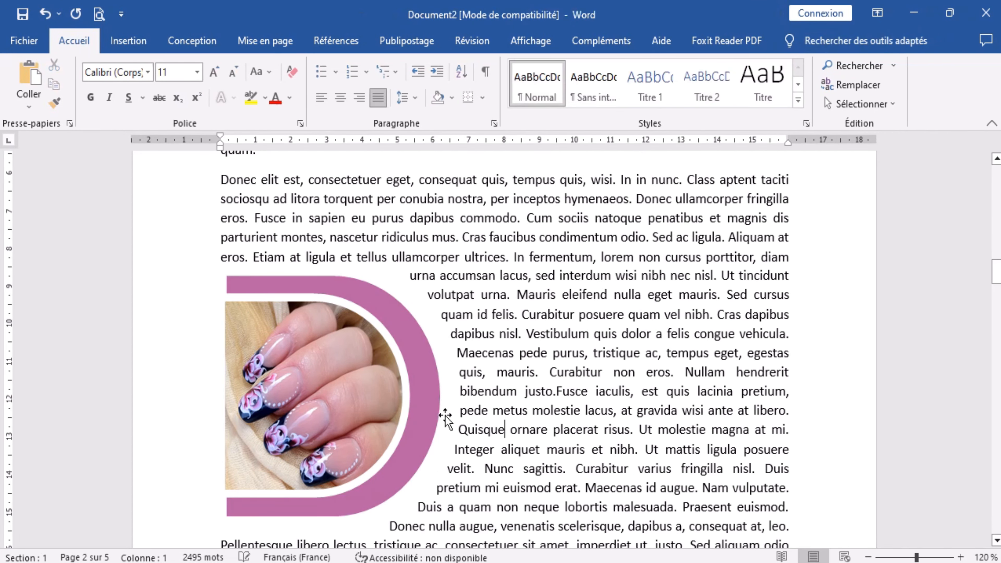
Duplicate the pink D shape, shrinking the copy to about 2.48 cm high by 2.34 cm wide within the paragraph's lower lines.
{"action": "left_click", "coordinate": [435, 414]}
{"action": "scroll", "coordinate": [439, 414], "scroll_direction": "down", "scroll_amount": 2}
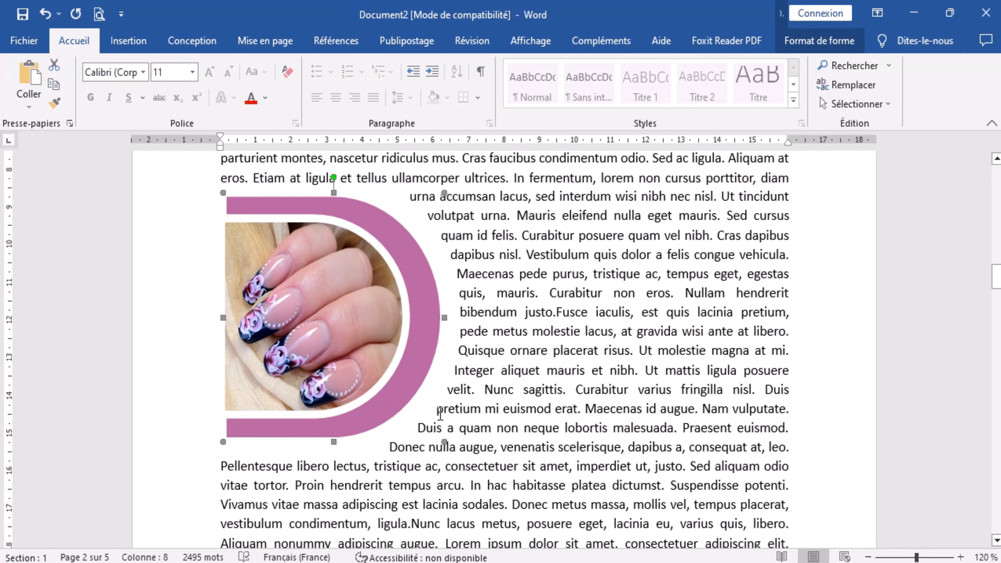
{"action": "key", "text": "ctrl+v"}
{"action": "left_click_drag", "start_coordinate": [418, 391], "coordinate": [643, 433]}
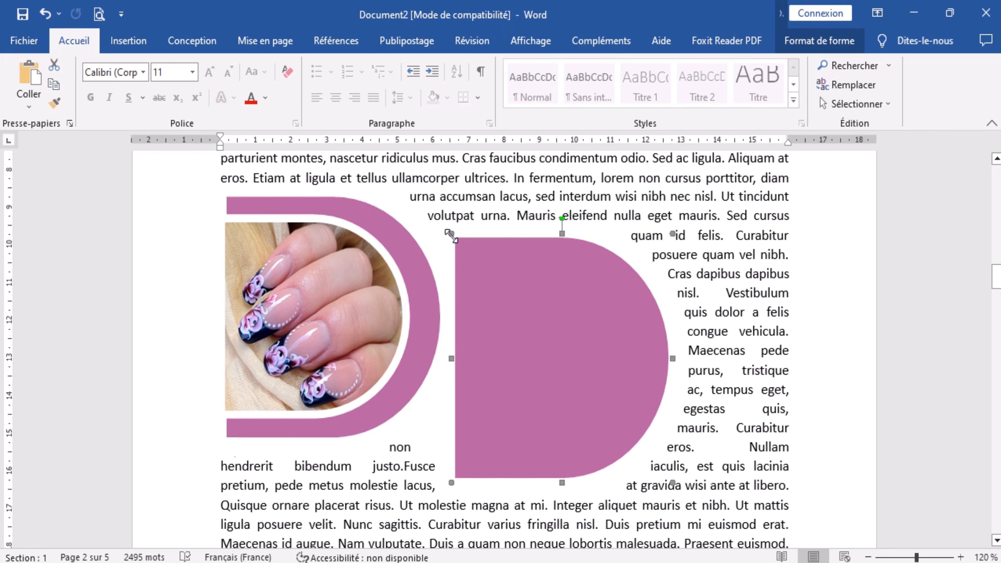
{"action": "left_click_drag", "start_coordinate": [450, 236], "coordinate": [656, 520]}
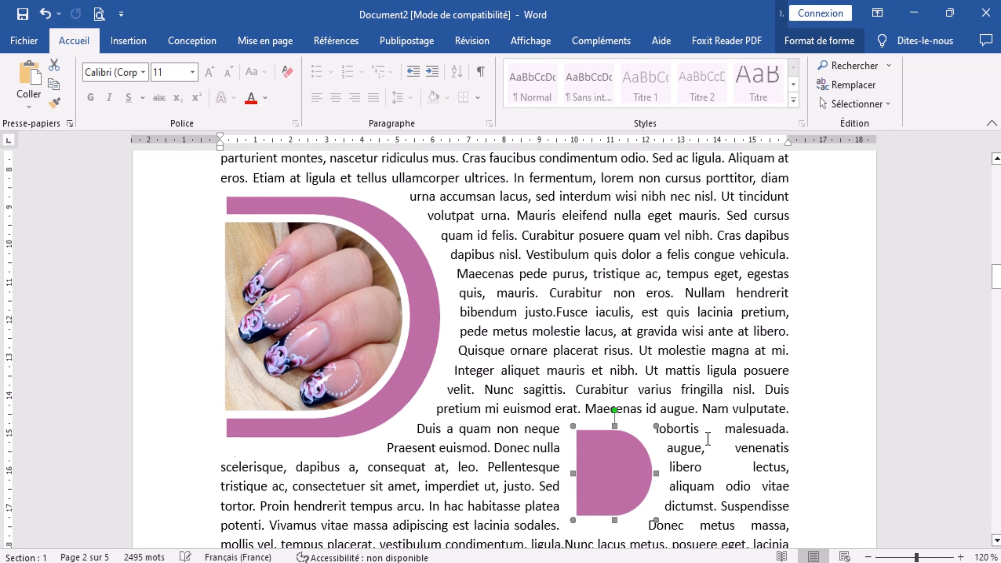
{"action": "left_click_drag", "start_coordinate": [610, 466], "coordinate": [586, 458]}
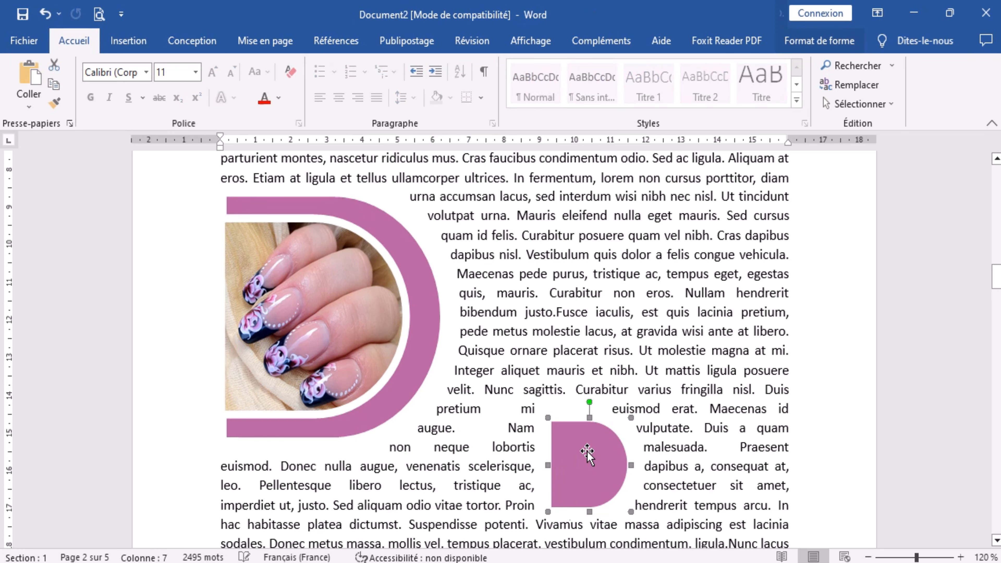
Remove the fill from the small D copy so that it has Aucun remplissage.
{"action": "left_click", "coordinate": [848, 49]}
{"action": "left_click", "coordinate": [382, 66]}
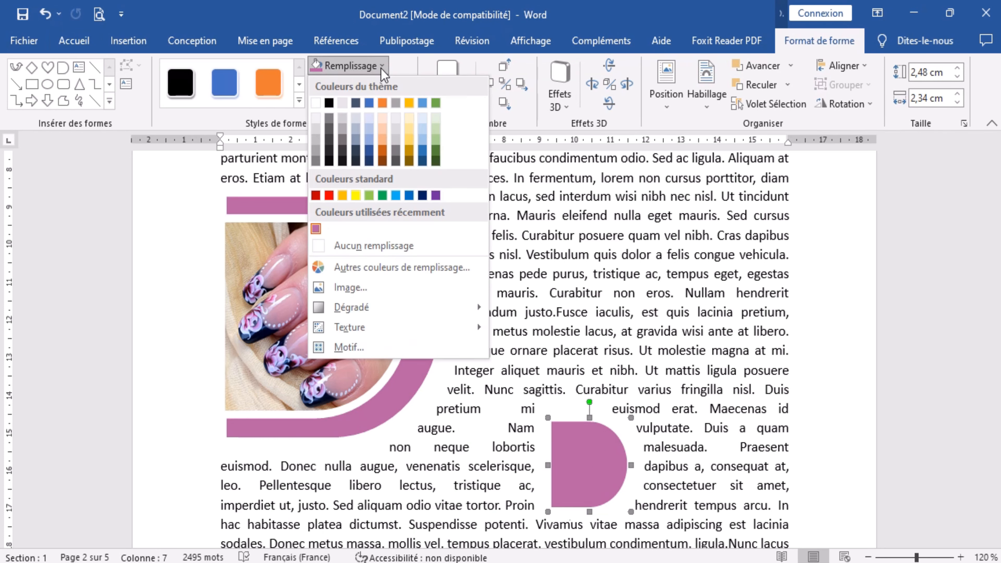
{"action": "left_click", "coordinate": [373, 246]}
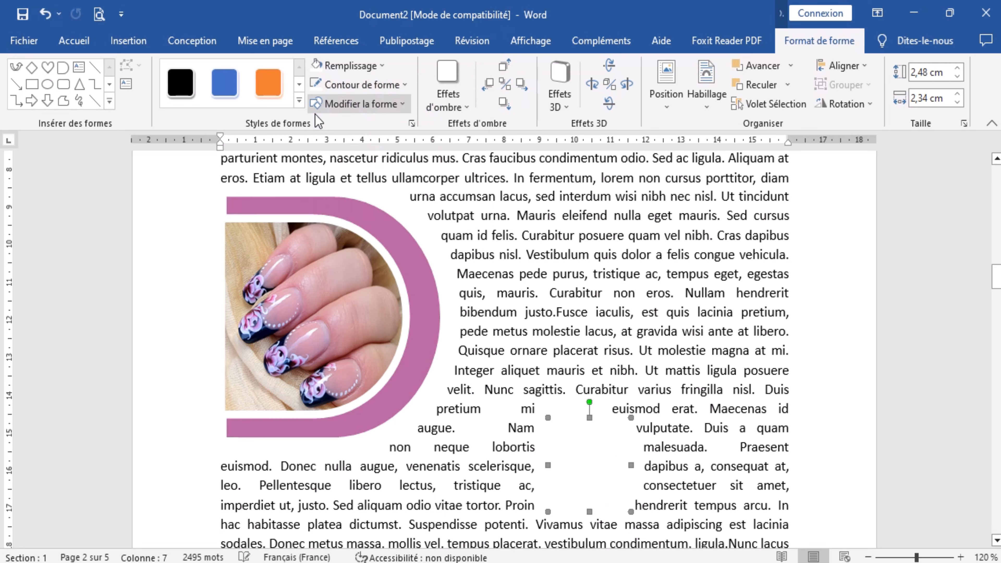
{"action": "left_click", "coordinate": [674, 333]}
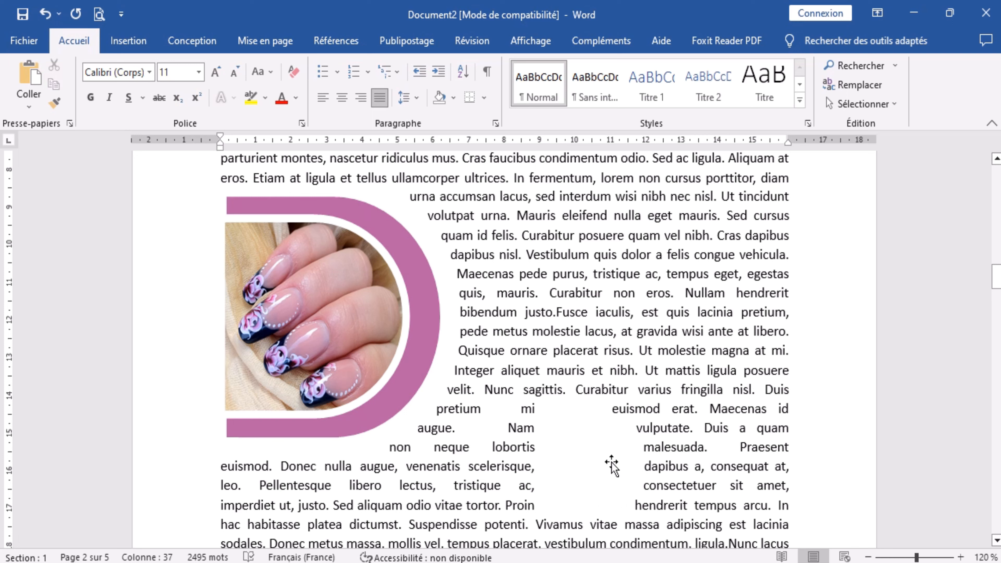
Change the unfilled small D copy into a four-way arrow callout from the Flèches pleines shapes.
{"action": "left_click", "coordinate": [576, 475]}
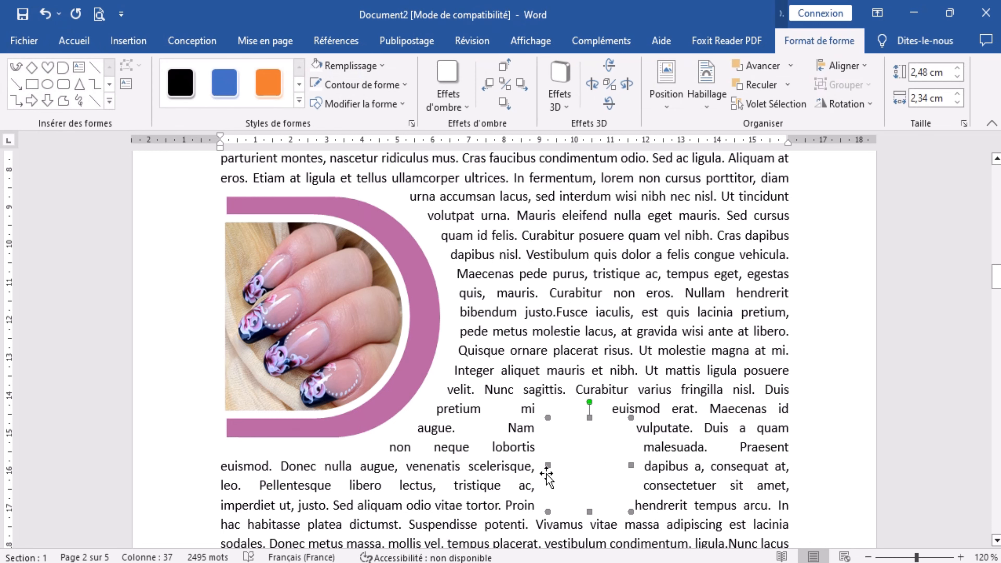
{"action": "left_click", "coordinate": [15, 67]}
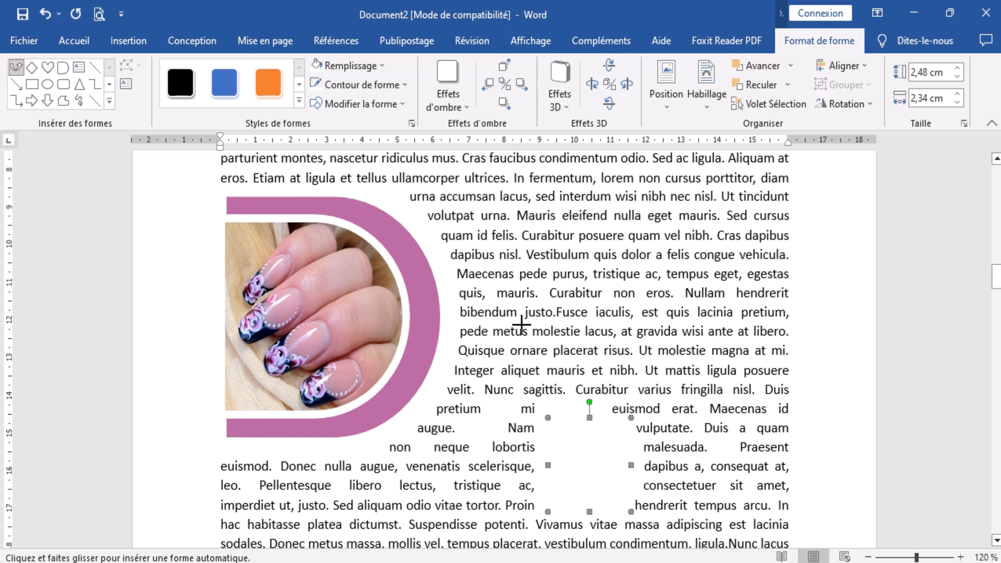
{"action": "left_click", "coordinate": [403, 106]}
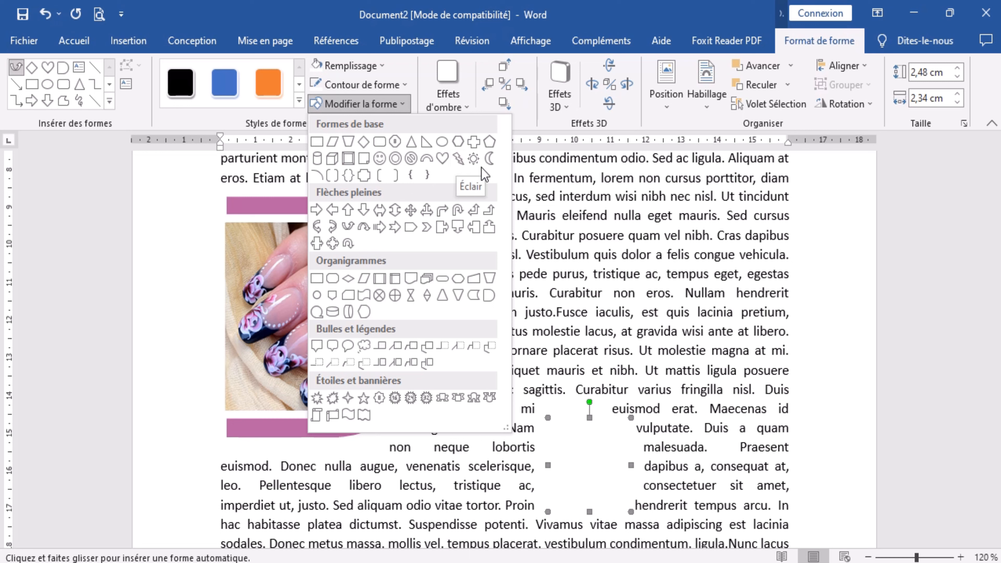
{"action": "left_click", "coordinate": [334, 243]}
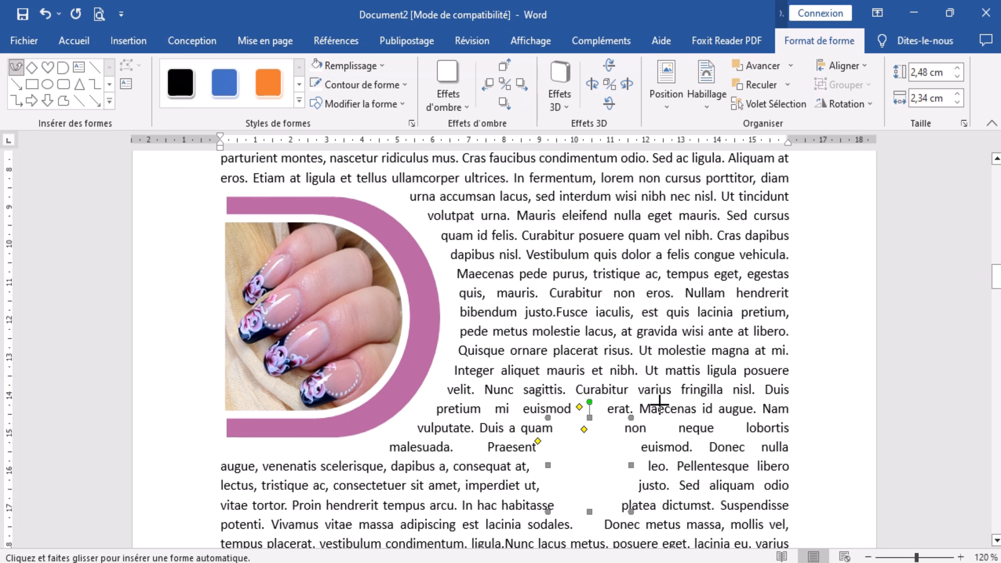
{"action": "left_click_drag", "start_coordinate": [659, 404], "coordinate": [780, 482]}
{"action": "right_click", "coordinate": [686, 446]}
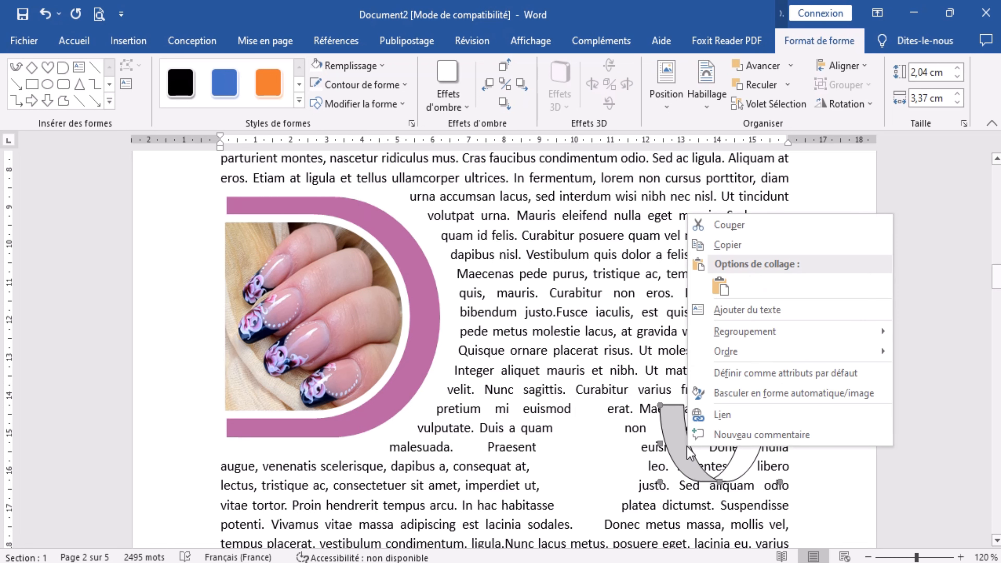
{"action": "left_click", "coordinate": [678, 454]}
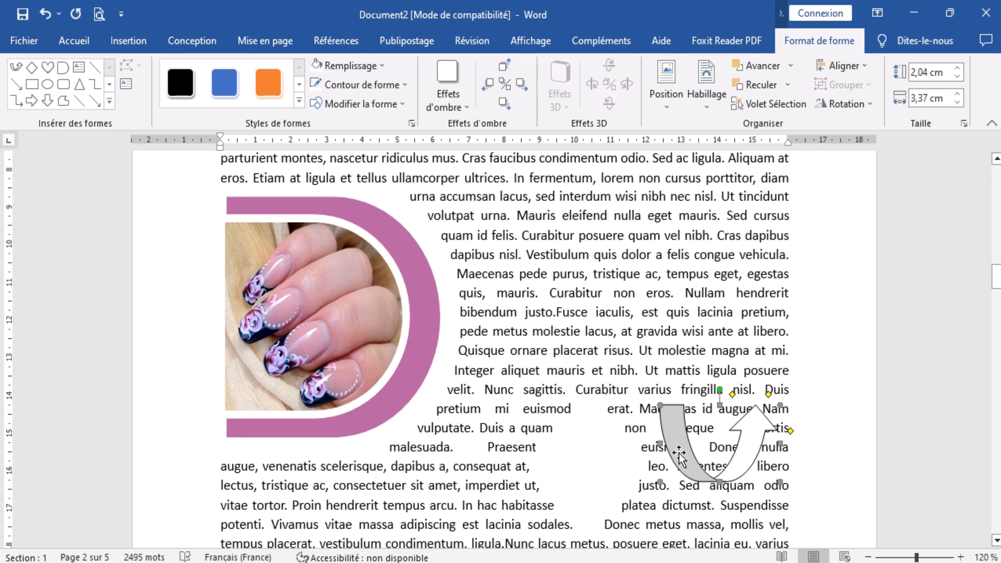
{"action": "key", "text": "Delete"}
Delete the unfilled four-way arrow callout from the paragraph.
{"action": "scroll", "coordinate": [597, 523], "scroll_direction": "down", "scroll_amount": 2}
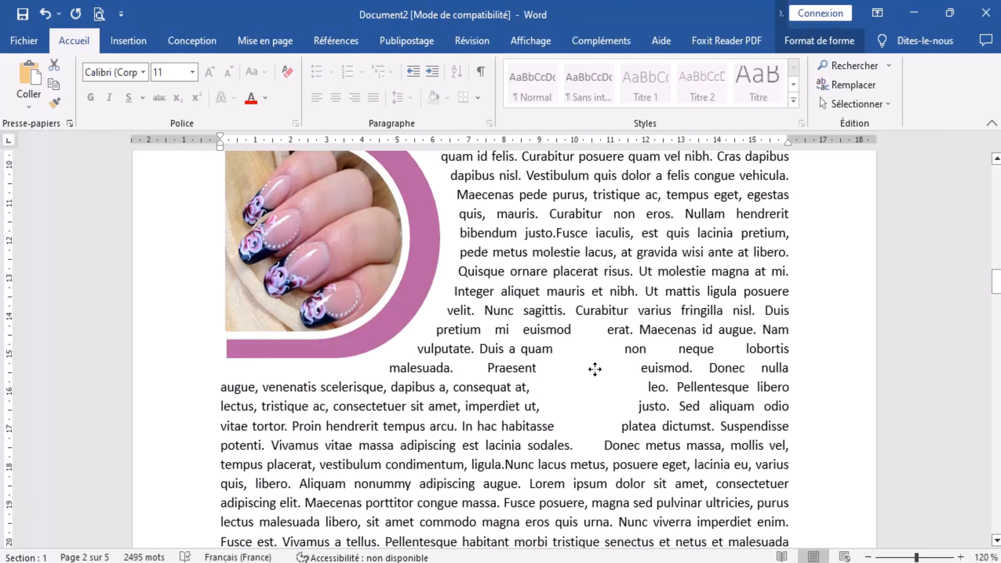
{"action": "left_click", "coordinate": [847, 41]}
{"action": "left_click", "coordinate": [383, 64]}
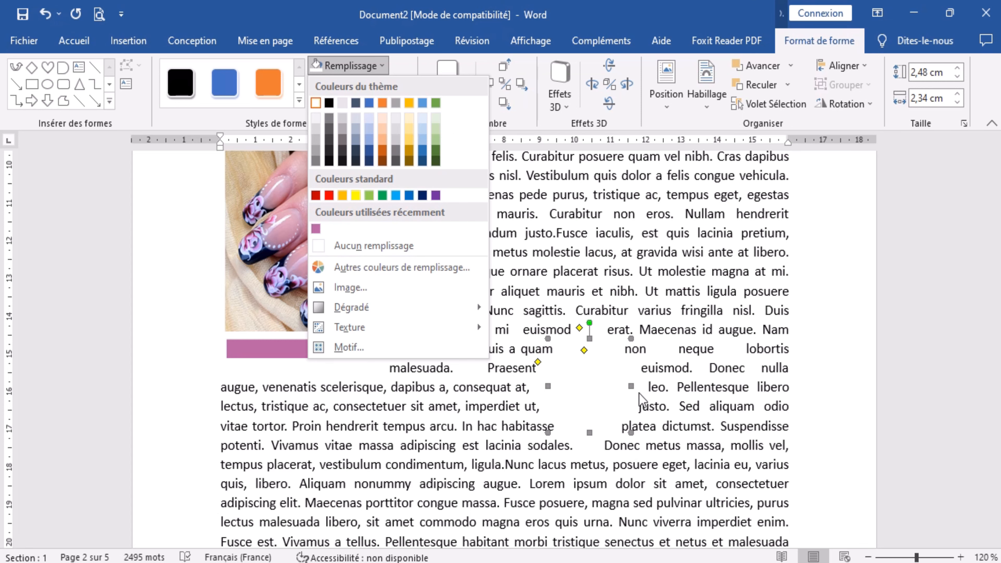
{"action": "left_click", "coordinate": [652, 424]}
{"action": "key", "text": "Delete"}
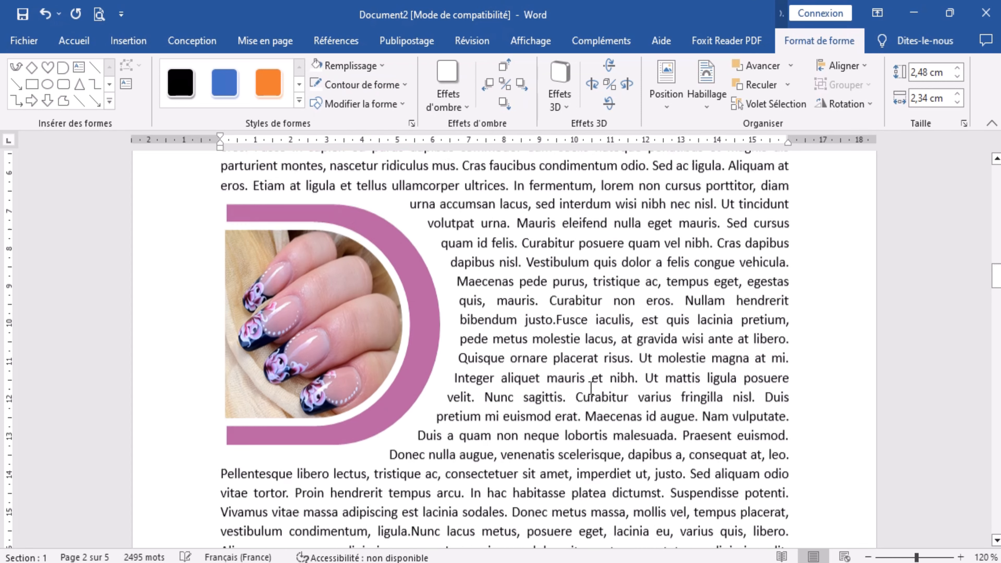
{"action": "scroll", "coordinate": [588, 388], "scroll_direction": "down", "scroll_amount": 2}
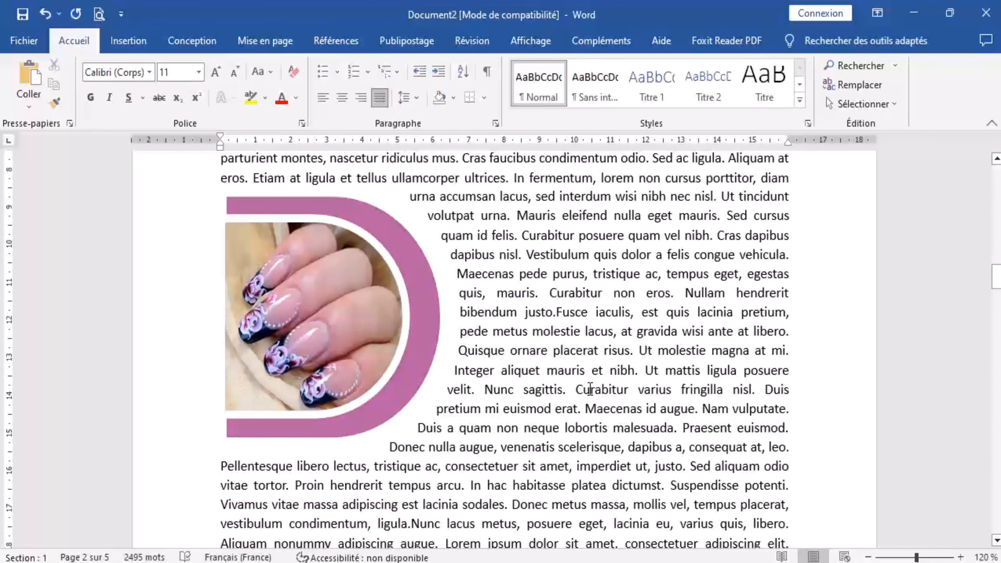
{"action": "scroll", "coordinate": [589, 389], "scroll_direction": "up", "scroll_amount": 1}
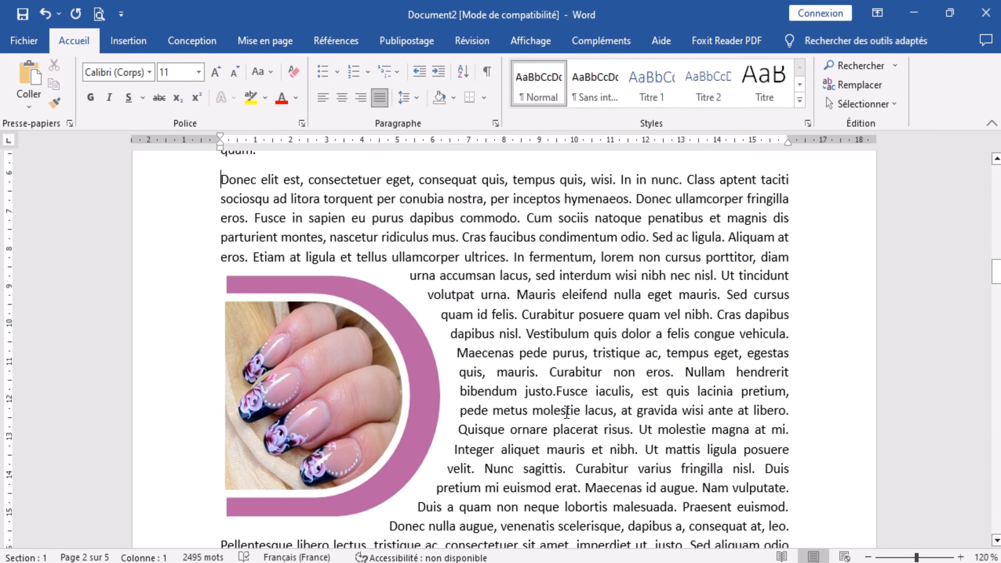
{"action": "scroll", "coordinate": [566, 412], "scroll_direction": "down", "scroll_amount": 2}
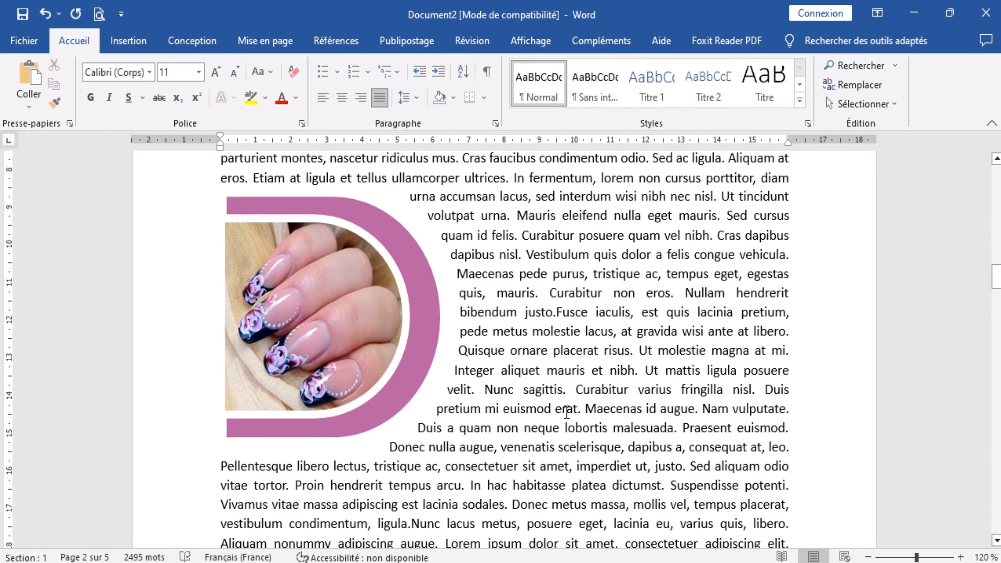
{"action": "scroll", "coordinate": [566, 412], "scroll_direction": "up", "scroll_amount": 2}
{"action": "scroll", "coordinate": [566, 412], "scroll_direction": "down", "scroll_amount": 2}
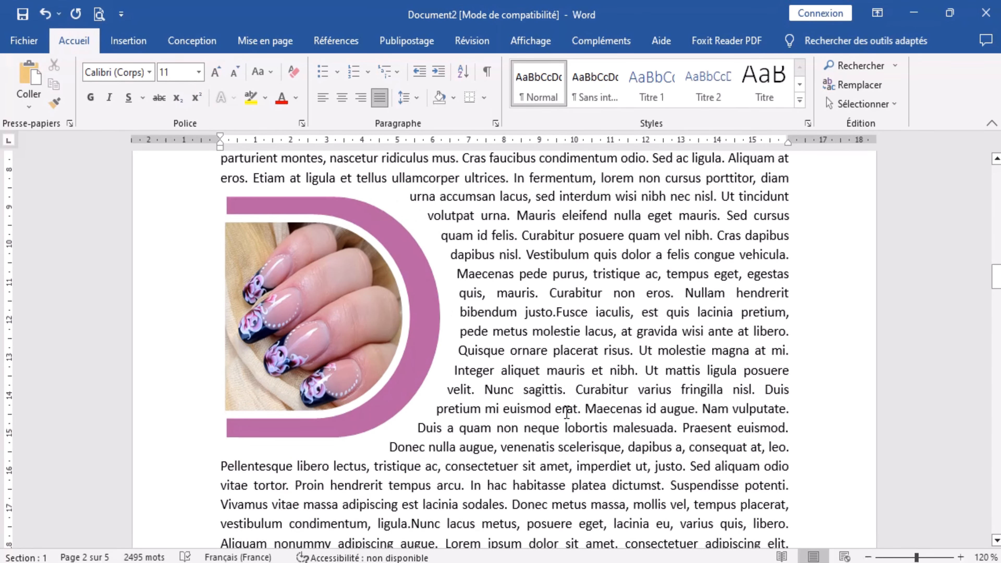